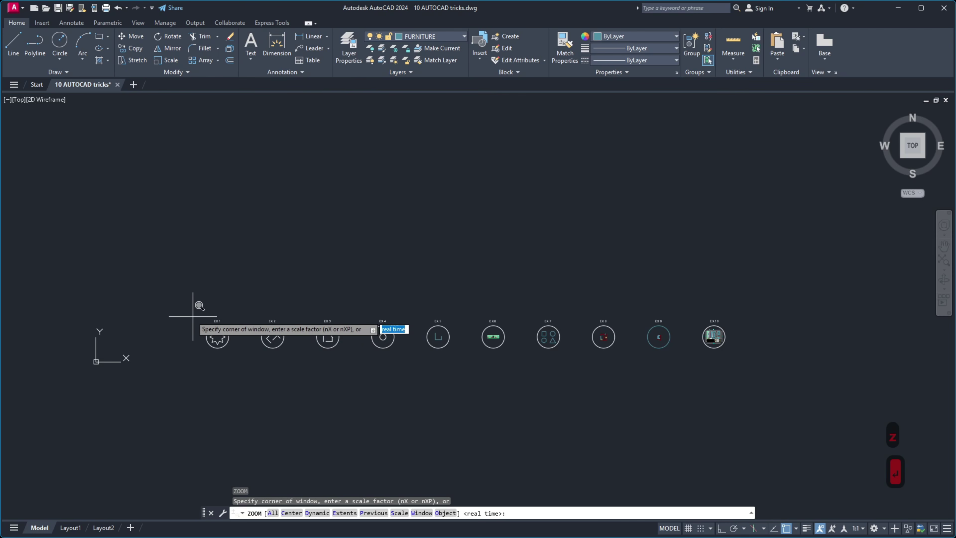
# Enlarge the star in EX 1 with grip editing, scaling it from its upper-left tip
pyautogui.click(199, 318)
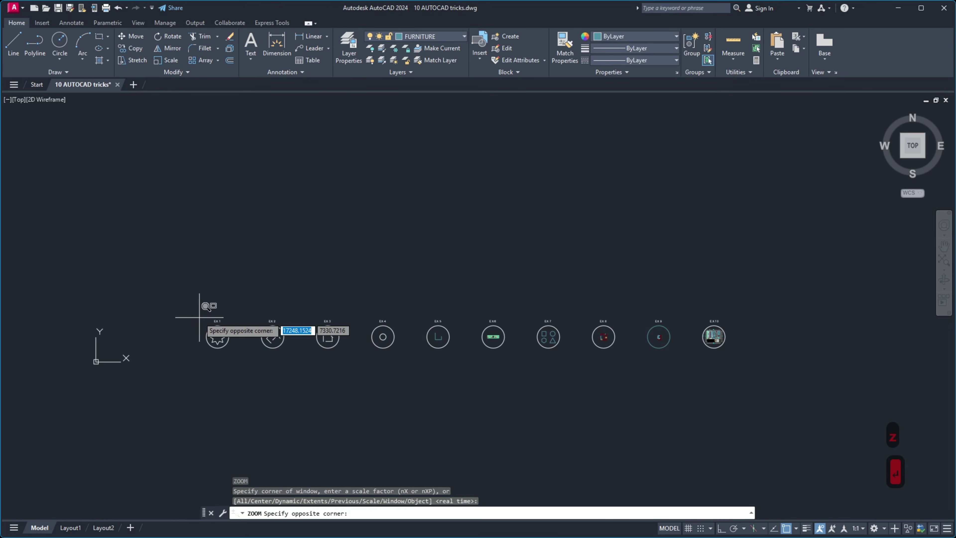
pyautogui.click(228, 353)
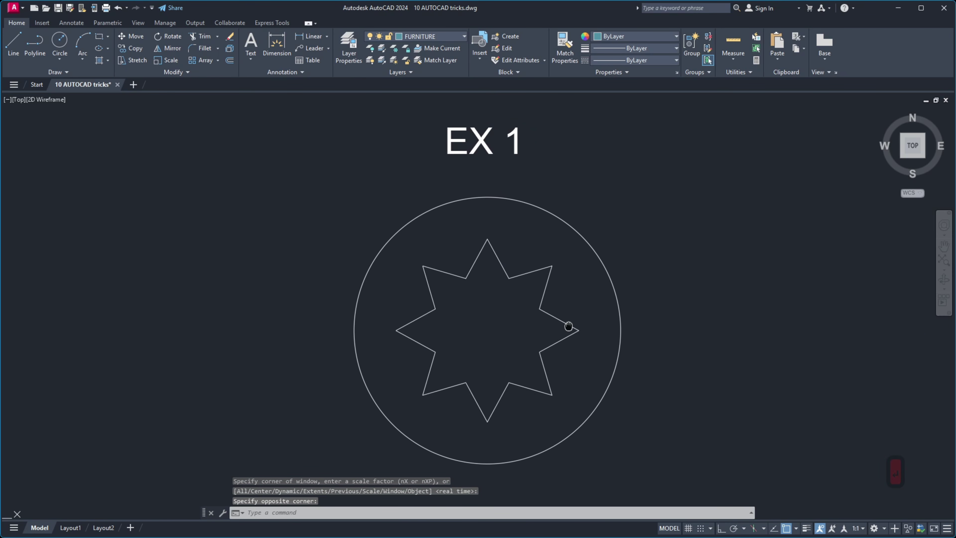
pyautogui.click(572, 326)
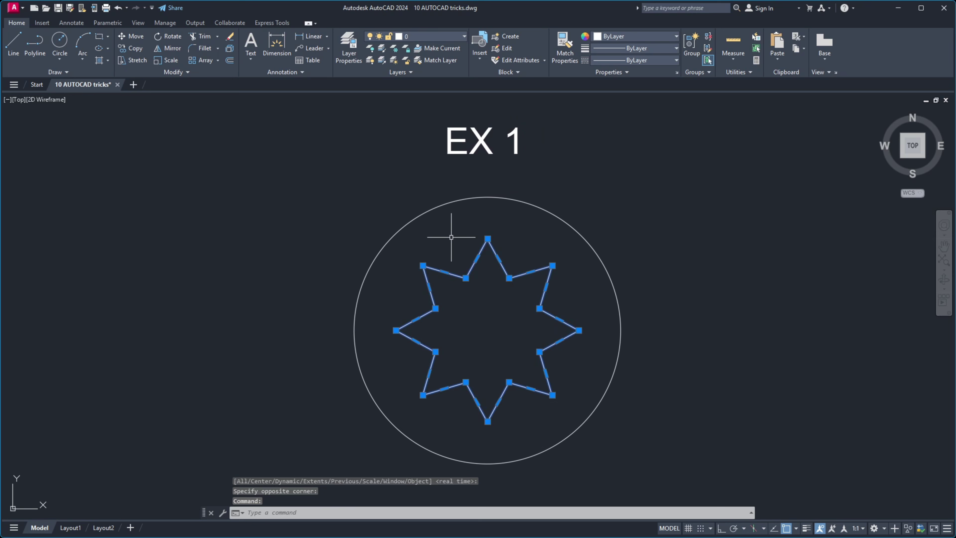
pyautogui.click(421, 266)
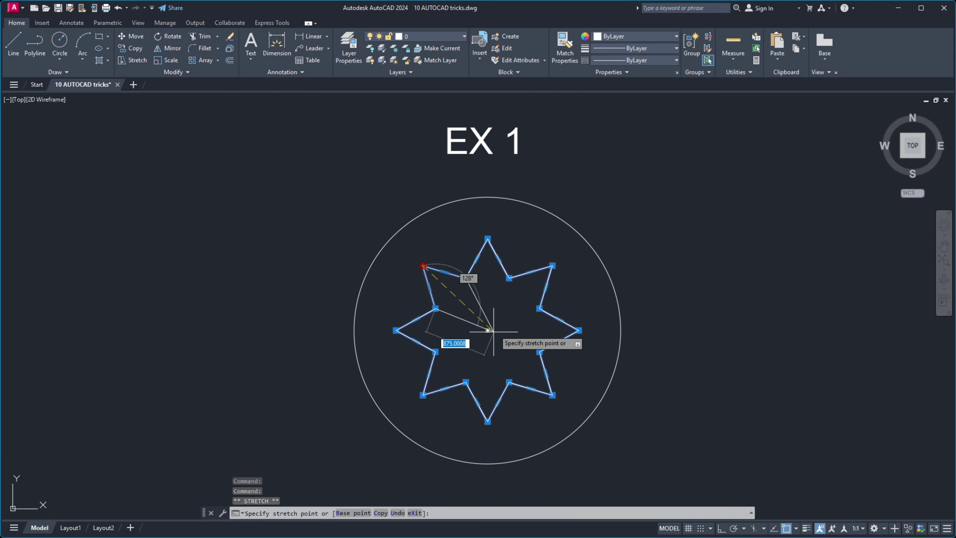
pyautogui.press('space')
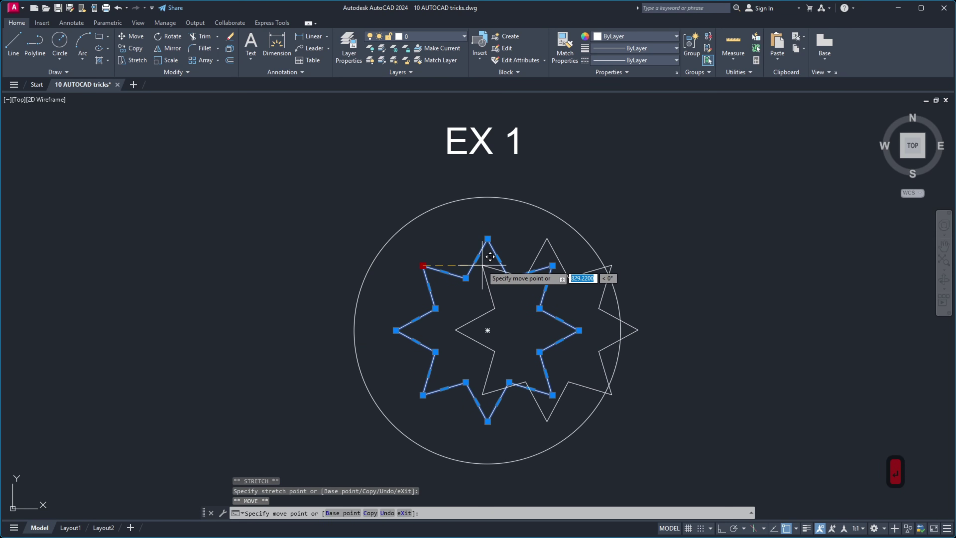
pyautogui.press('space')
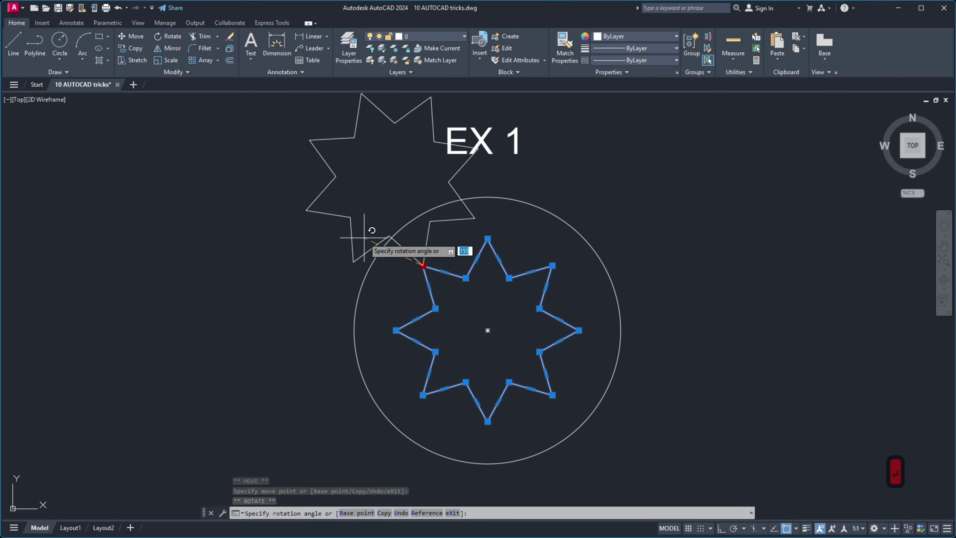
pyautogui.press('space')
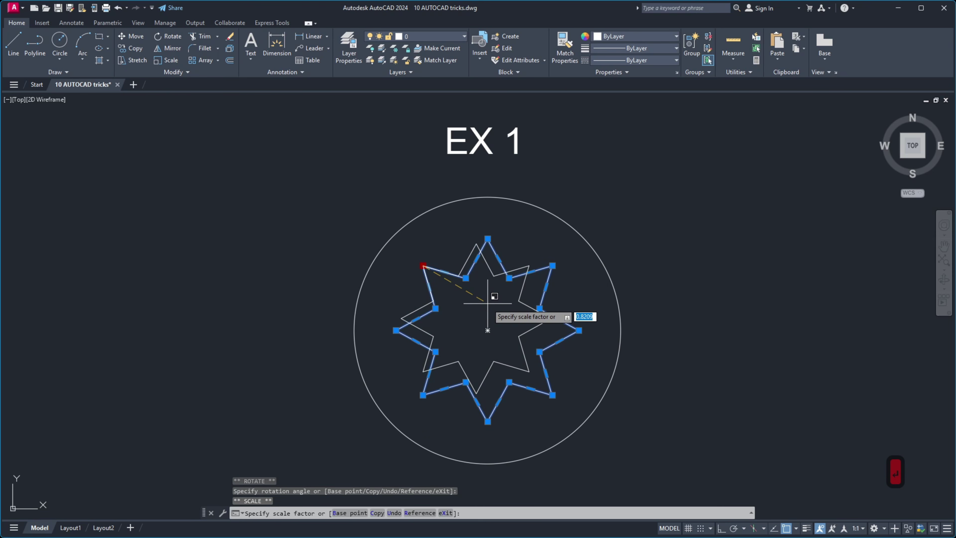
pyautogui.click(515, 315)
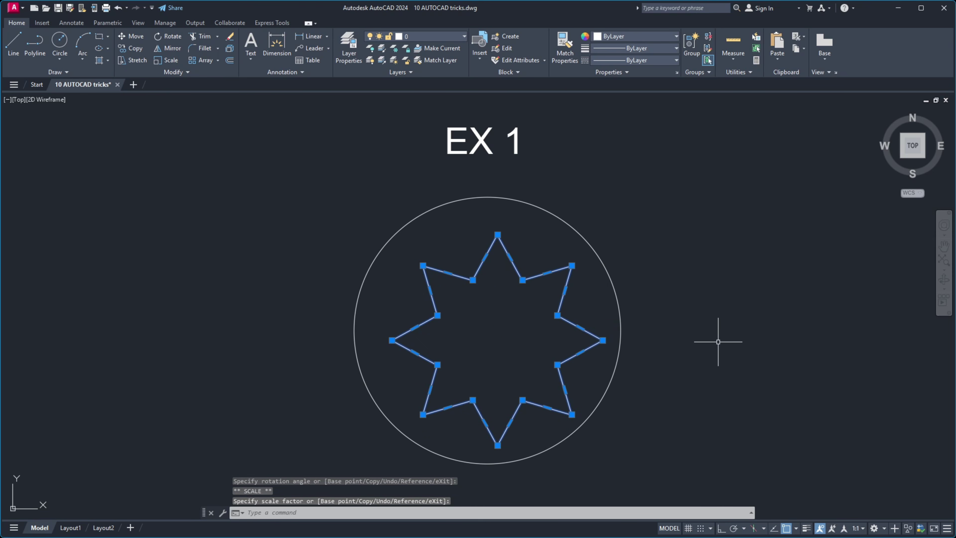
# In EX 2, set the fillet radius to 90 and join the upper-left line and the long diagonal line with a sharp corner
pyautogui.moveTo(808, 343); pyautogui.dragTo(170, 340, button='middle')
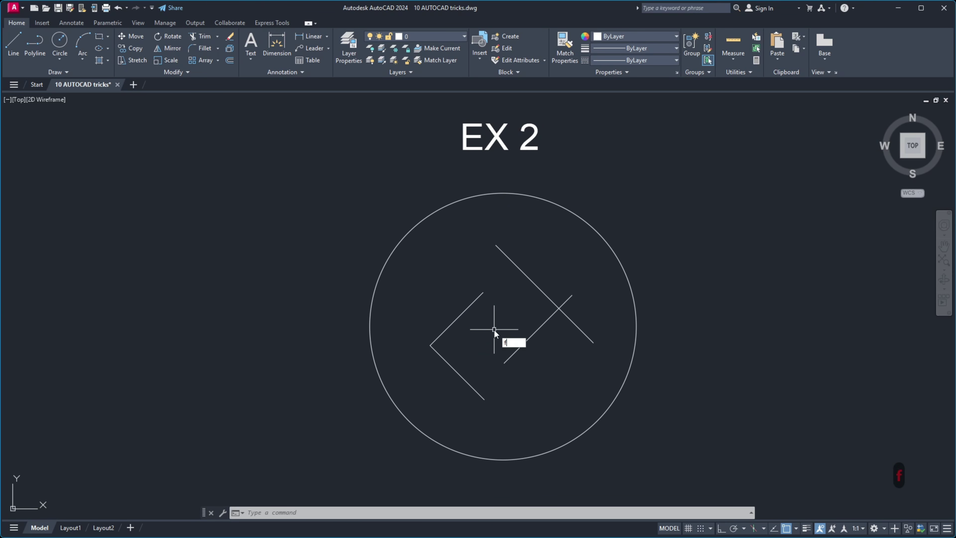
pyautogui.press('Return')
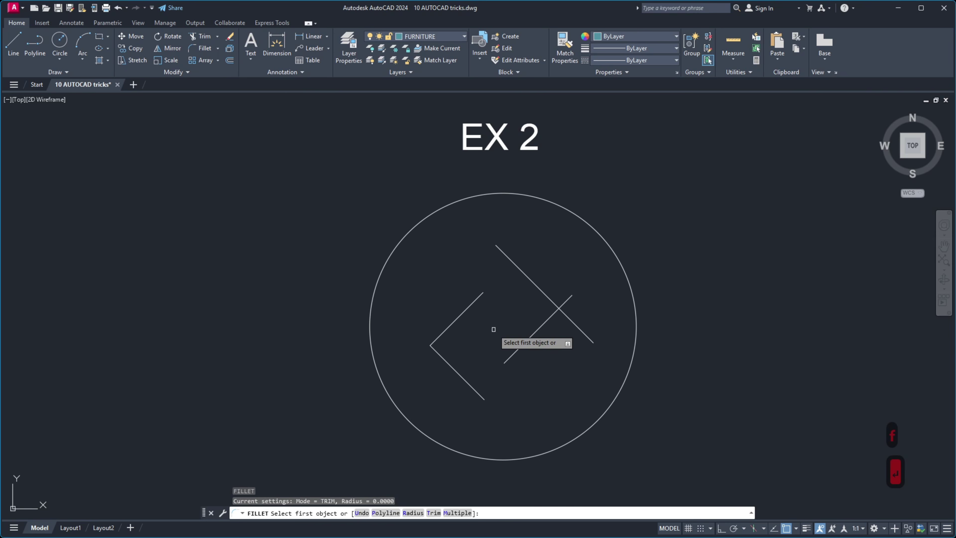
pyautogui.rightClick(494, 327)
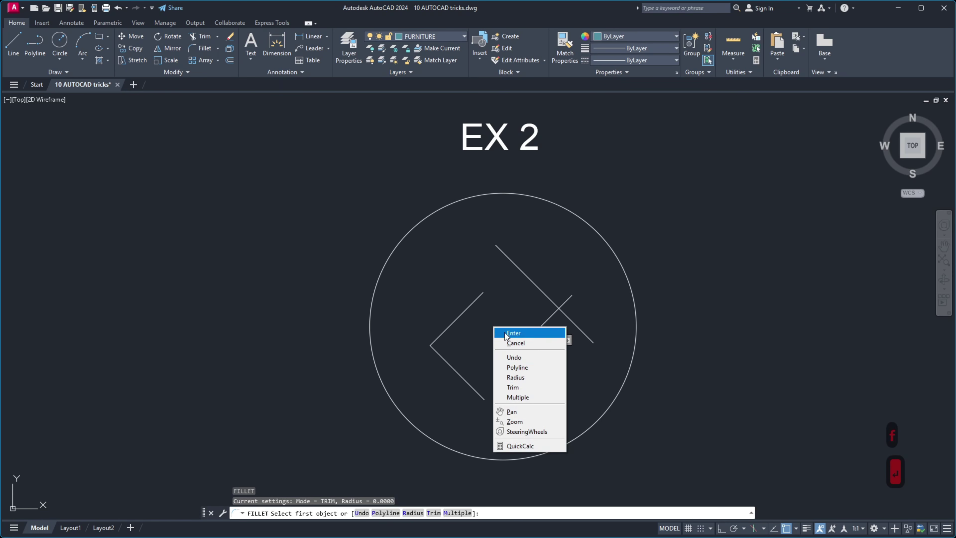
pyautogui.click(523, 377)
pyautogui.write('90')
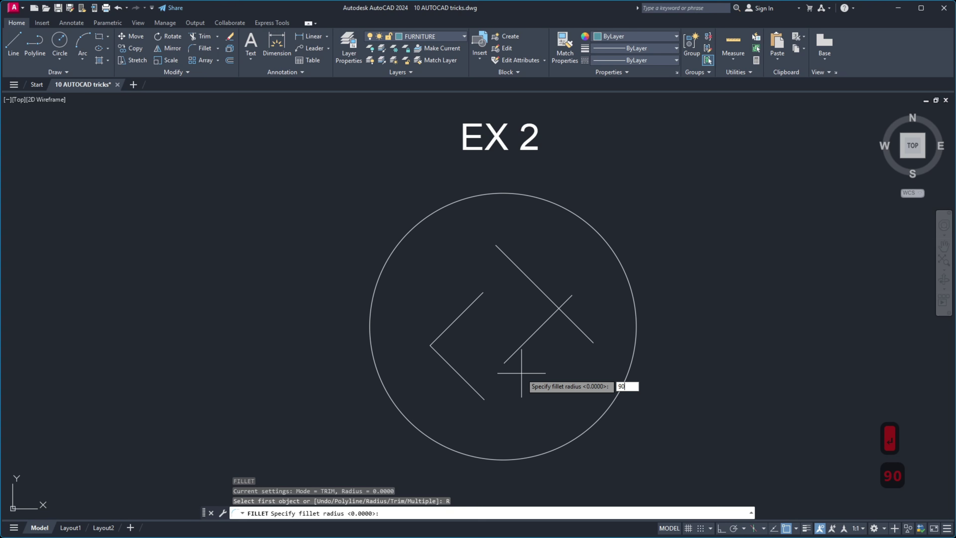
pyautogui.press('Return')
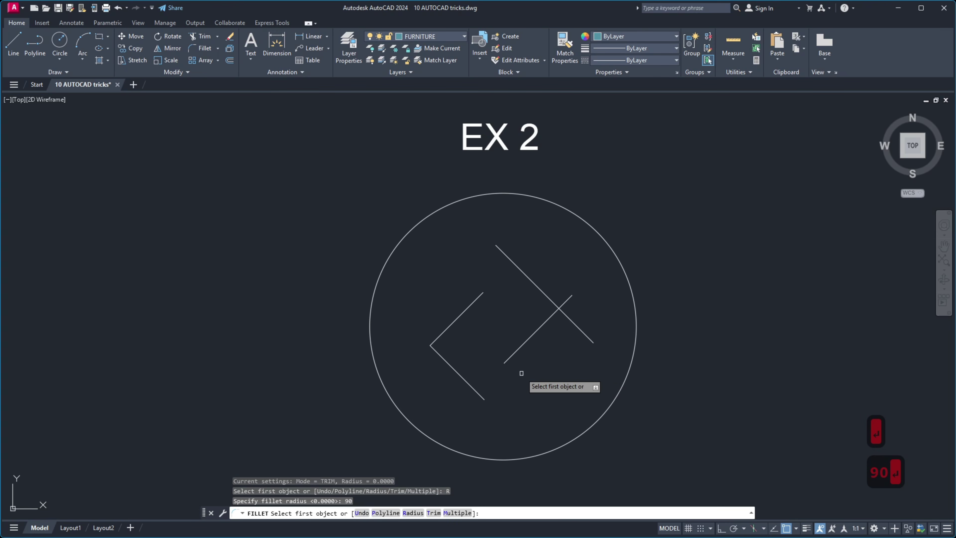
pyautogui.click(473, 304)
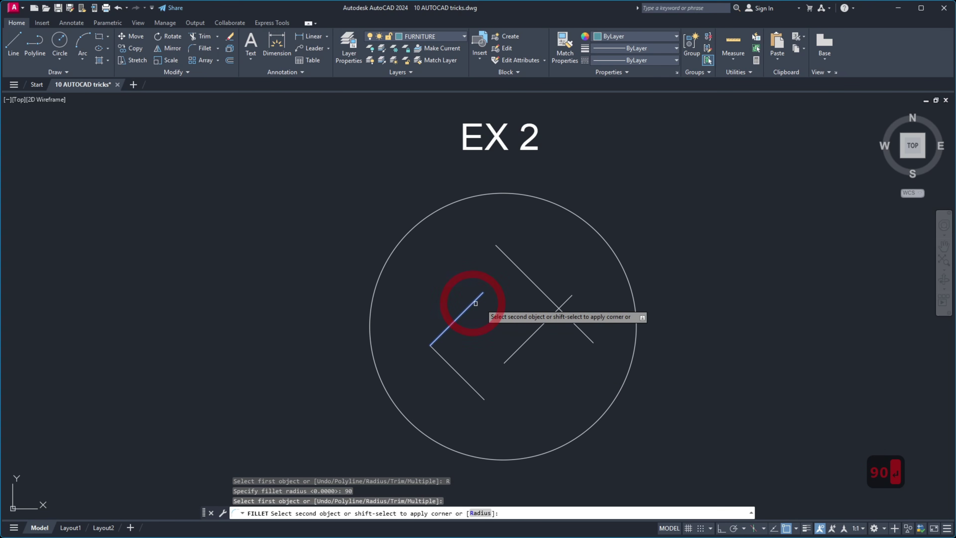
pyautogui.keyDown('shift'); pyautogui.click(526, 275); pyautogui.keyUp('shift')
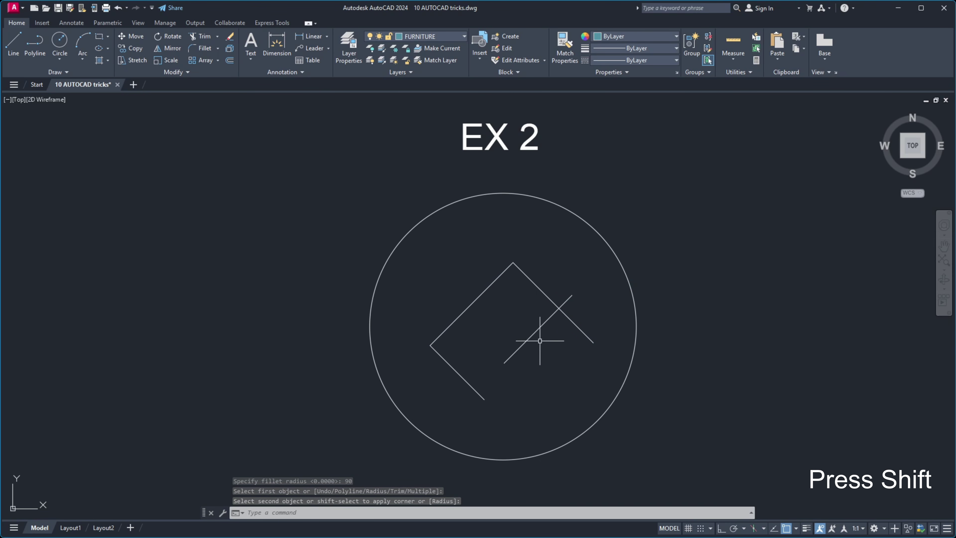
# Complete the EX 2 rectangle by making its two remaining corners sharp with Fillet in Multiple mode
pyautogui.write('F')
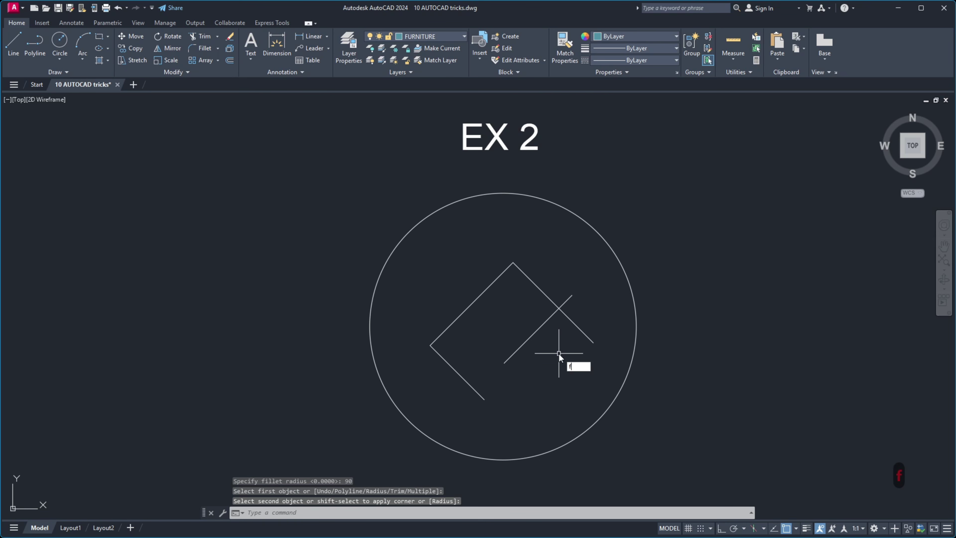
pyautogui.press('Return')
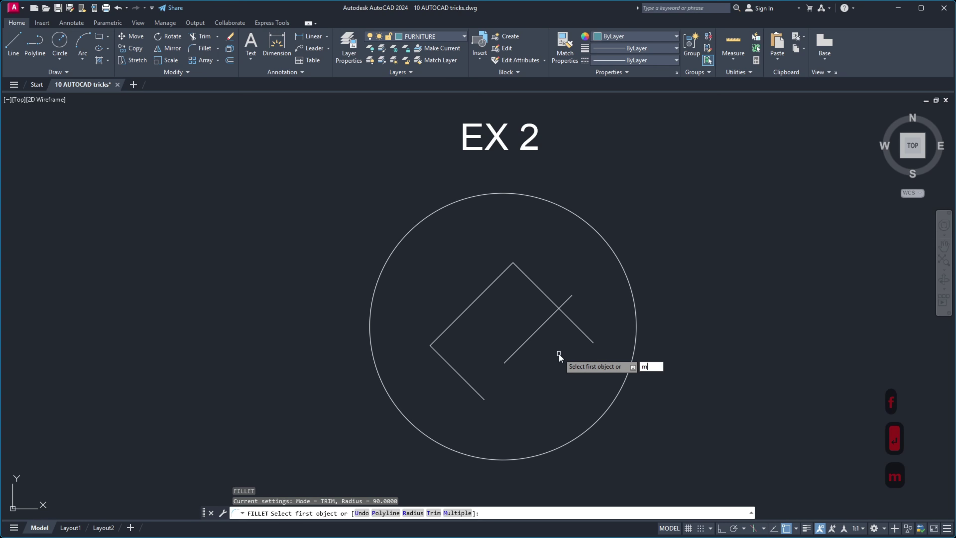
pyautogui.write('m')
pyautogui.press('Return')
pyautogui.click(546, 297)
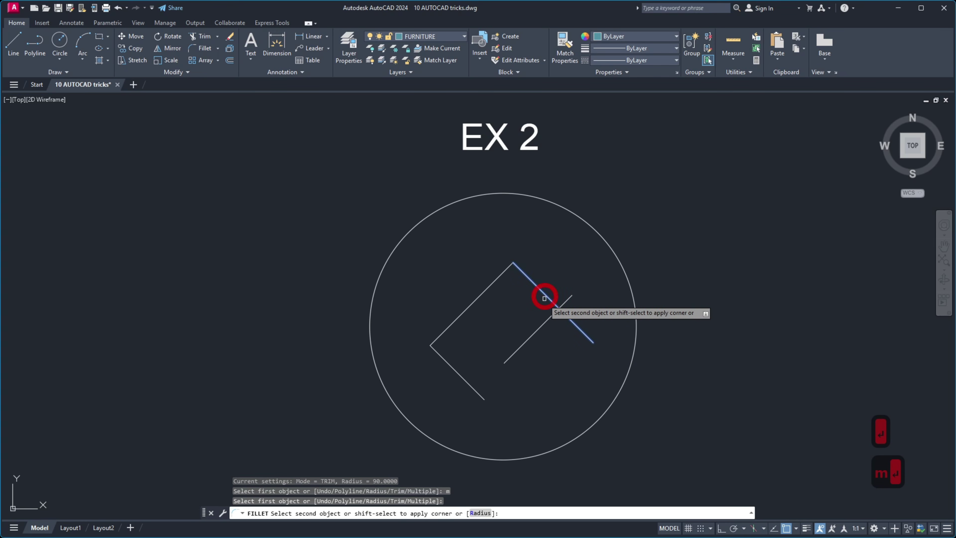
pyautogui.click(535, 332)
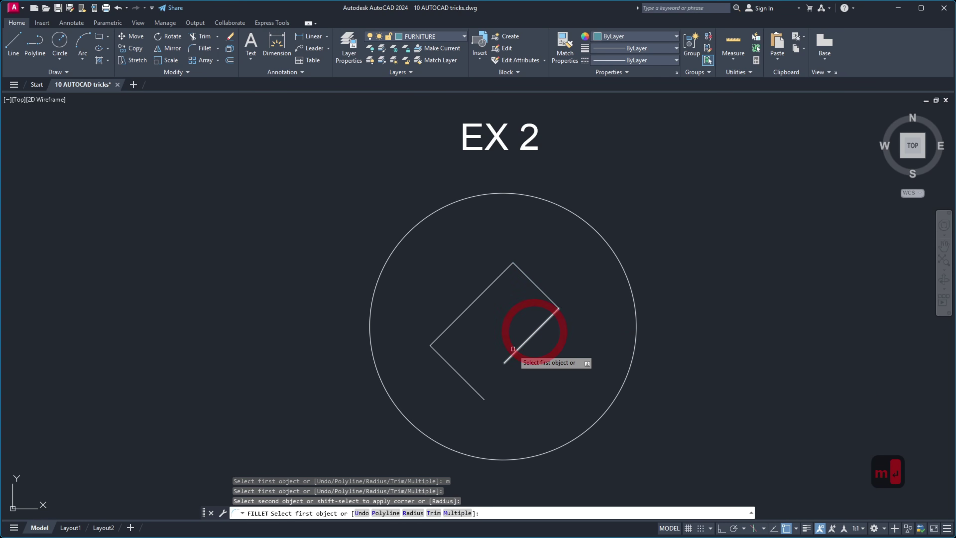
pyautogui.click(513, 354)
pyautogui.click(468, 381)
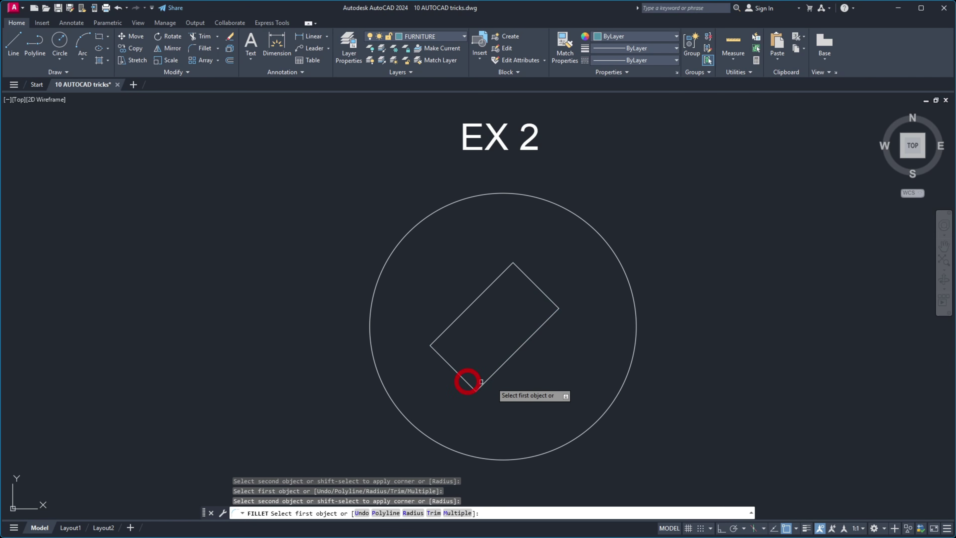
pyautogui.press('Escape')
# Trim the overhanging line ends in EX 3 and extend the bottom and left lines to close the outline
pyautogui.moveTo(732, 367)
pyautogui.mouseDown(button='middle')
pyautogui.moveTo(705, 376)
pyautogui.moveTo(689, 367)
pyautogui.mouseUp(button='middle')
pyautogui.moveTo(832, 363); pyautogui.dragTo(204, 358, button='middle')
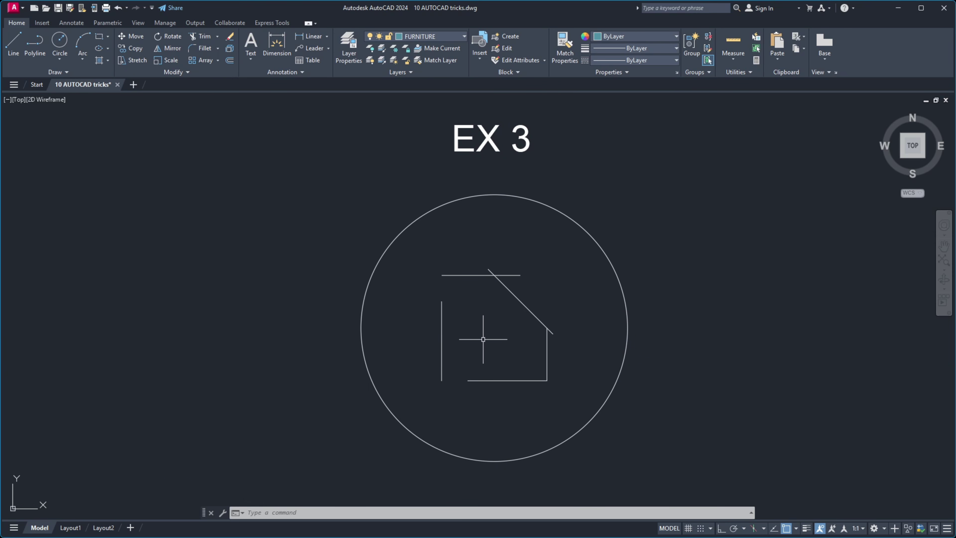
pyautogui.moveTo(483, 340); pyautogui.dragTo(486, 345, button='middle')
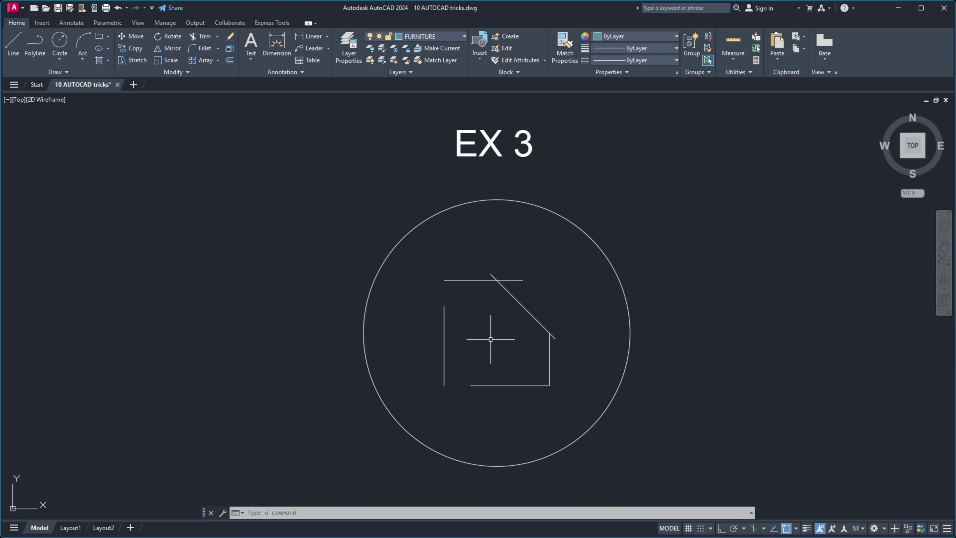
pyautogui.write('r')
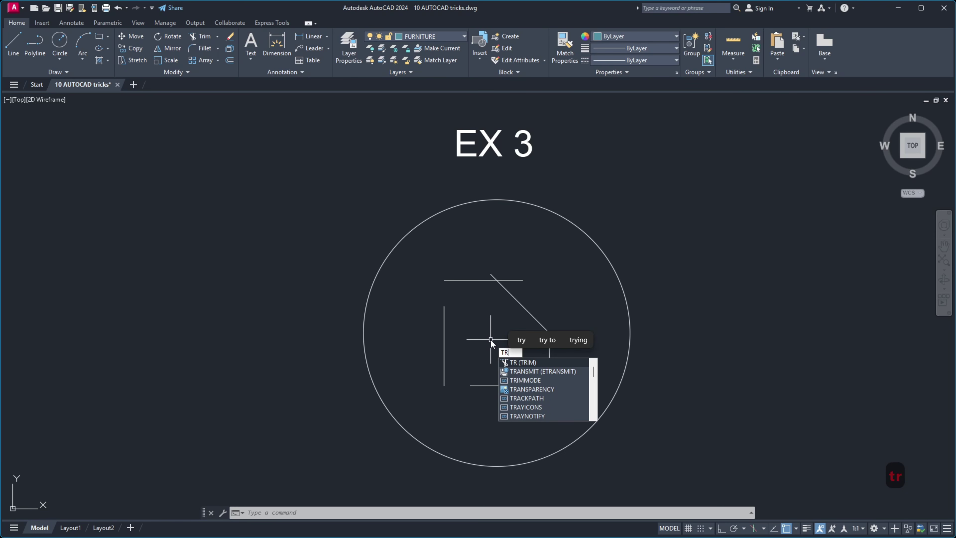
pyautogui.press('Return')
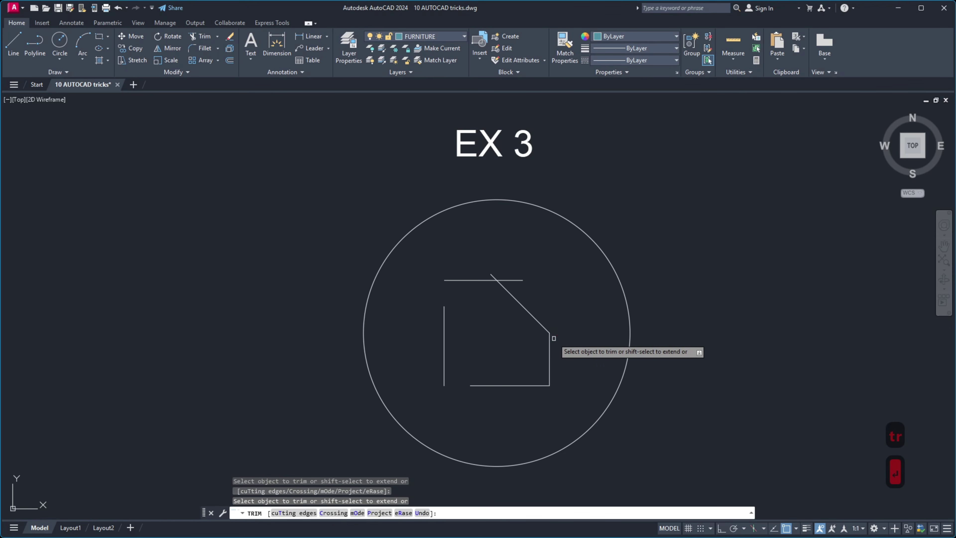
pyautogui.click(512, 280)
pyautogui.click(493, 277)
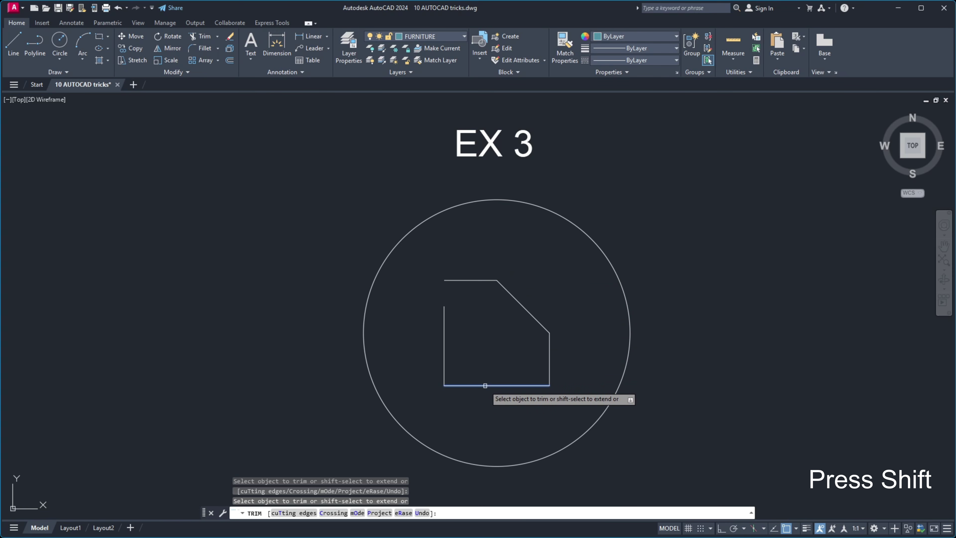
pyautogui.keyDown('shift'); pyautogui.click(445, 322); pyautogui.keyUp('shift')
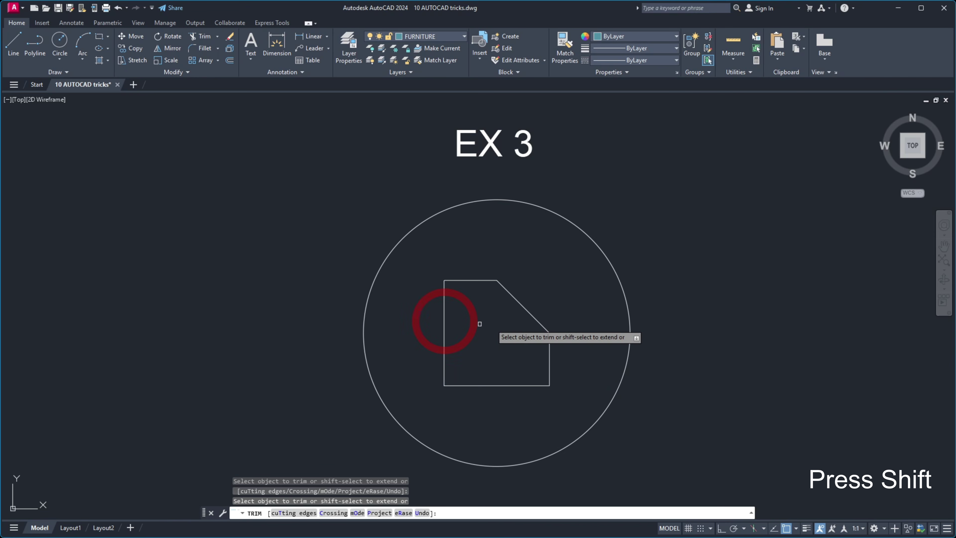
pyautogui.press('Return')
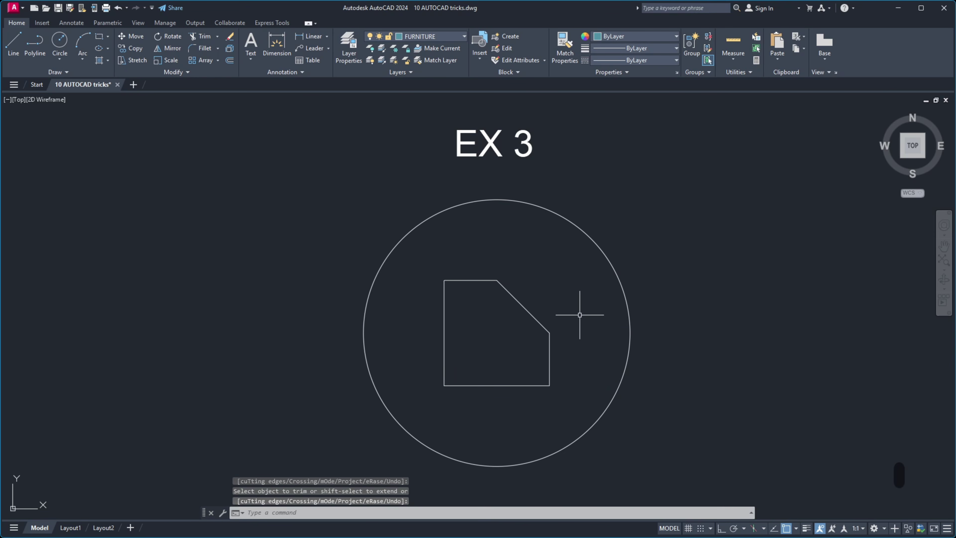
# Select the small inner circle in EX 4 and move it upward inside the large circle
pyautogui.moveTo(814, 332); pyautogui.dragTo(179, 326, button='middle')
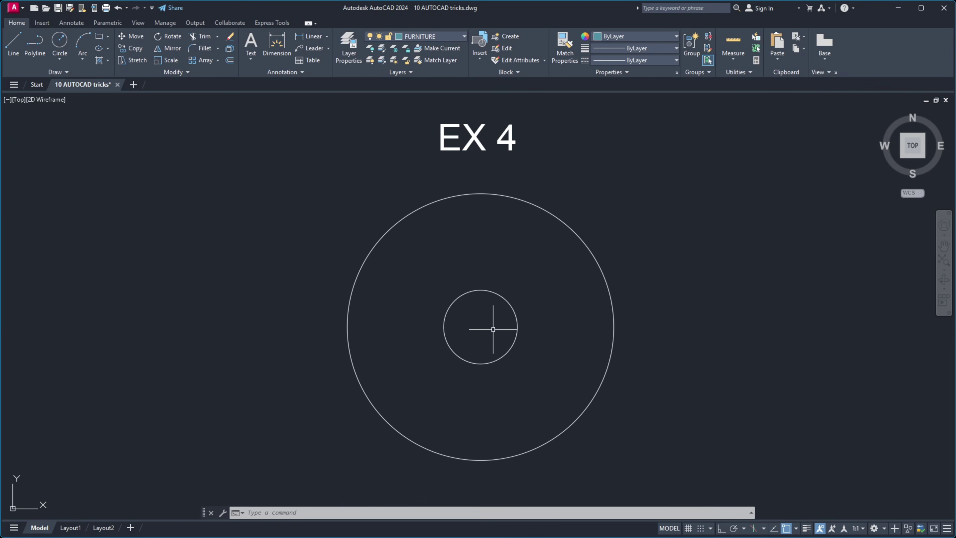
pyautogui.click(504, 318)
pyautogui.click(479, 278)
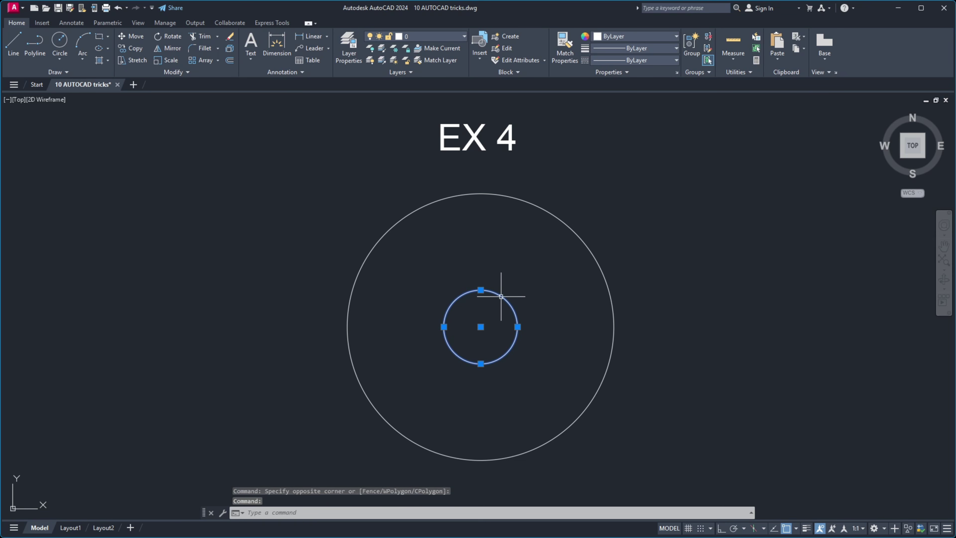
pyautogui.moveTo(512, 305); pyautogui.dragTo(518, 239)
# Close the open polyline in EX 5 using the Close option of PEDIT
pyautogui.moveTo(839, 341); pyautogui.dragTo(215, 344, button='middle')
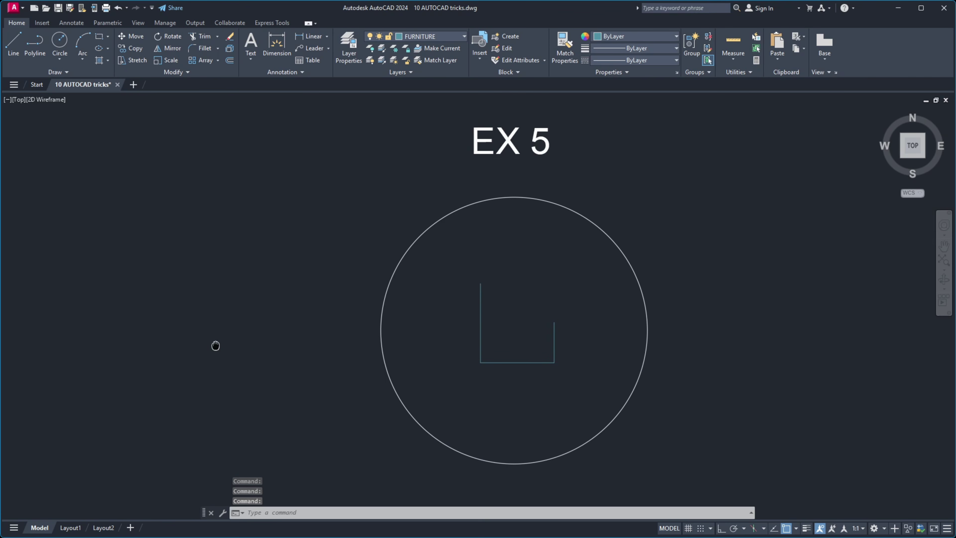
pyautogui.click(518, 378)
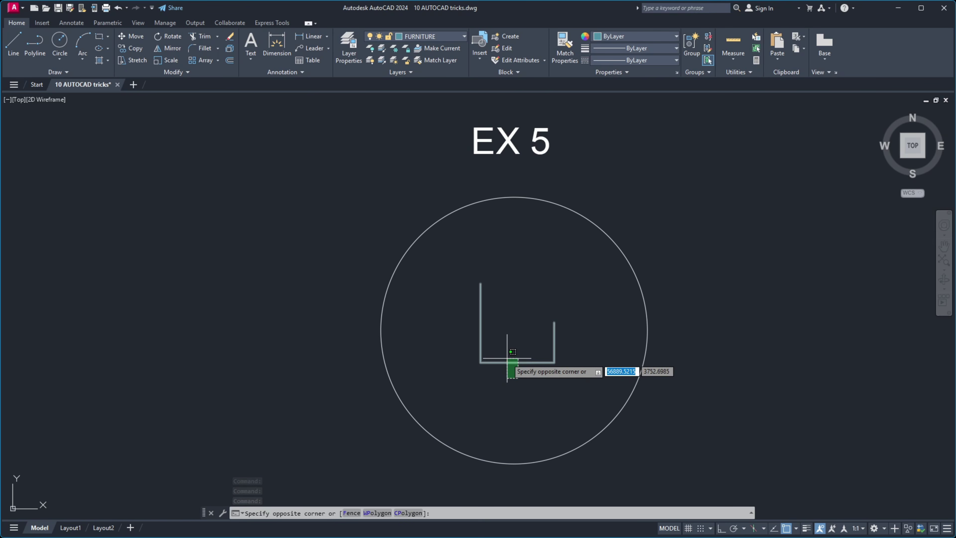
pyautogui.click(506, 354)
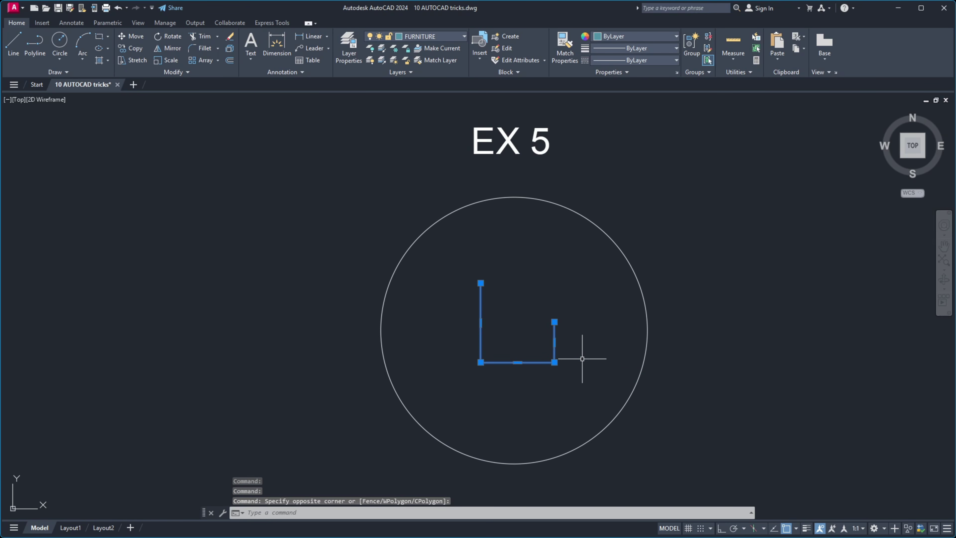
pyautogui.write('pedit')
pyautogui.press('Return')
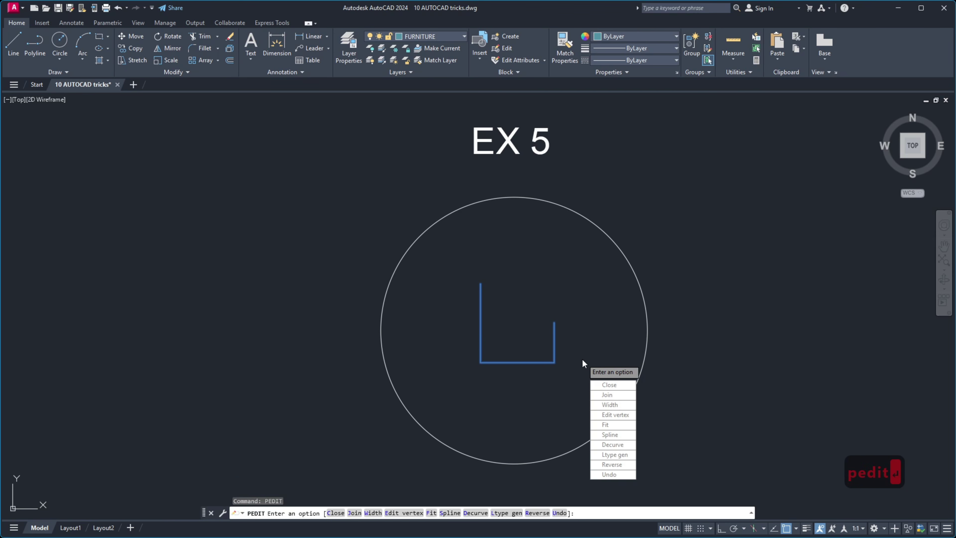
pyautogui.write('C')
pyautogui.press('Return')
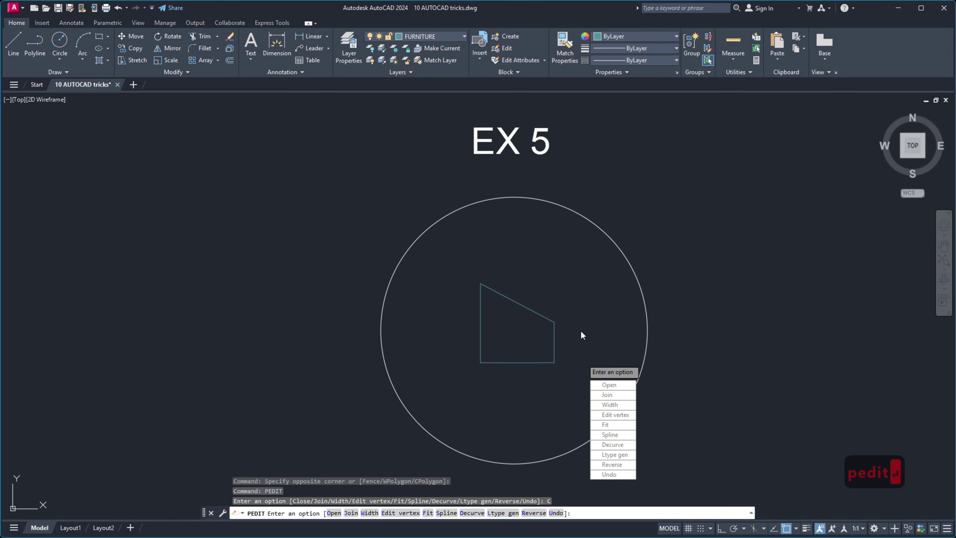
pyautogui.press('Return')
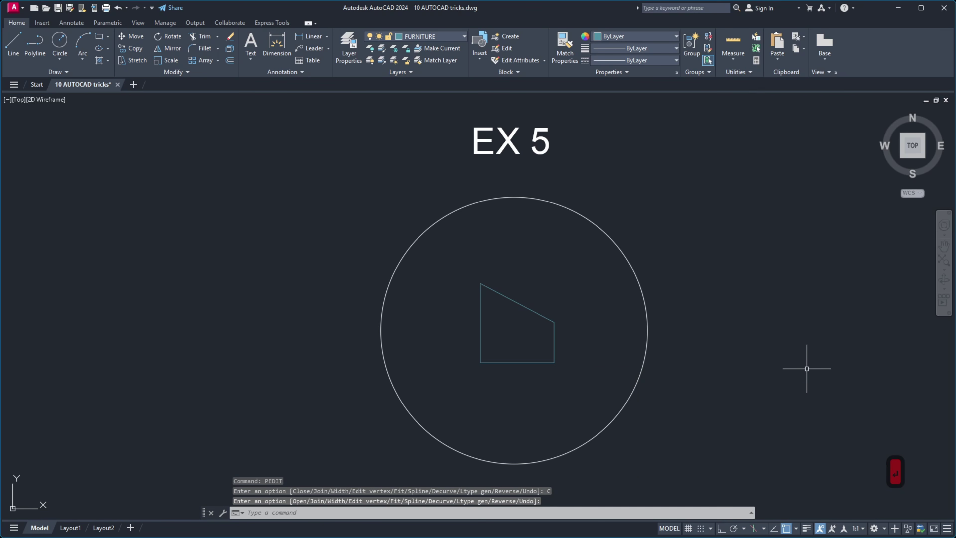
# Renumber the row of red labels in EX 6 with TCOUNT, sorted by X, using start and increment 1,1 and Overwrite placement
pyautogui.moveTo(839, 371)
pyautogui.mouseDown(button='middle')
pyautogui.moveTo(296, 385)
pyautogui.moveTo(165, 376)
pyautogui.moveTo(149, 366)
pyautogui.moveTo(169, 368)
pyautogui.mouseUp(button='middle')
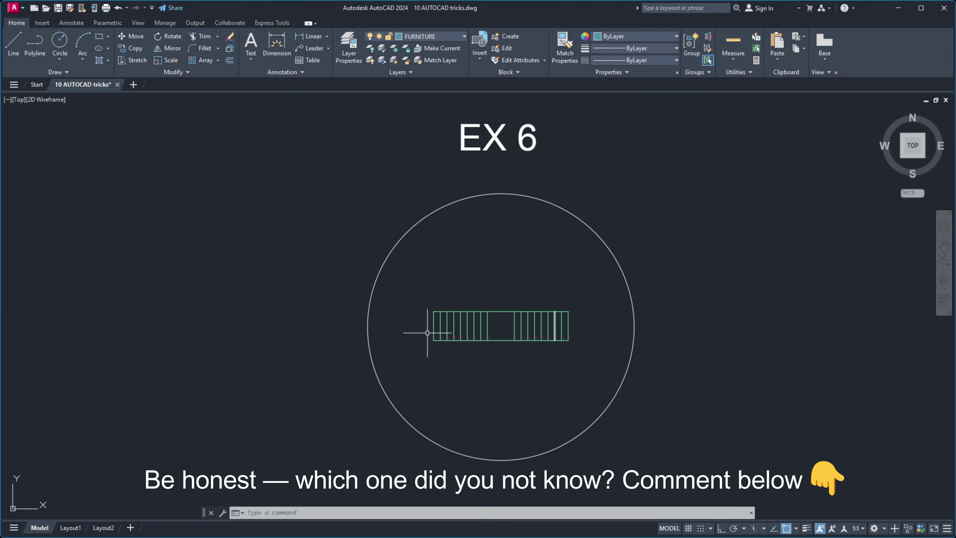
pyautogui.scroll(6, 474, 331)
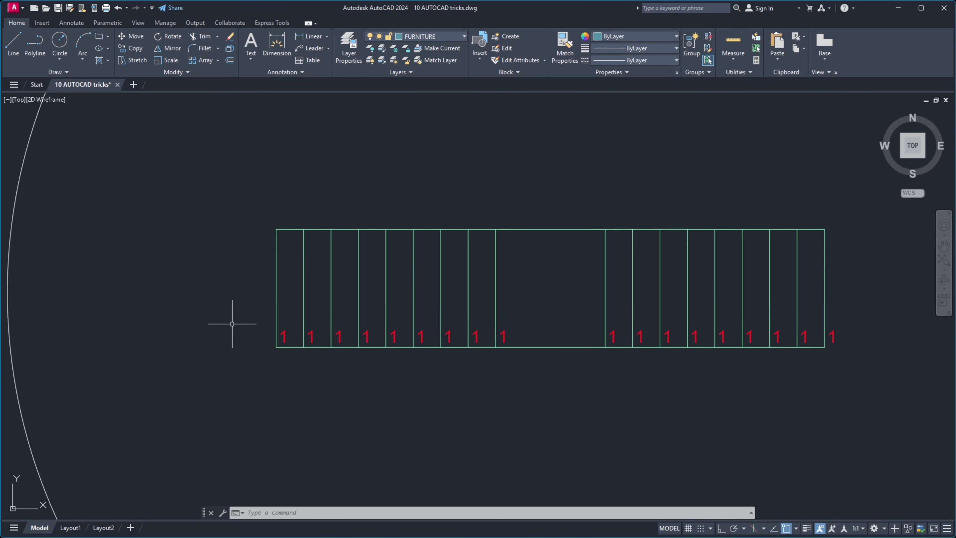
pyautogui.write('oun')
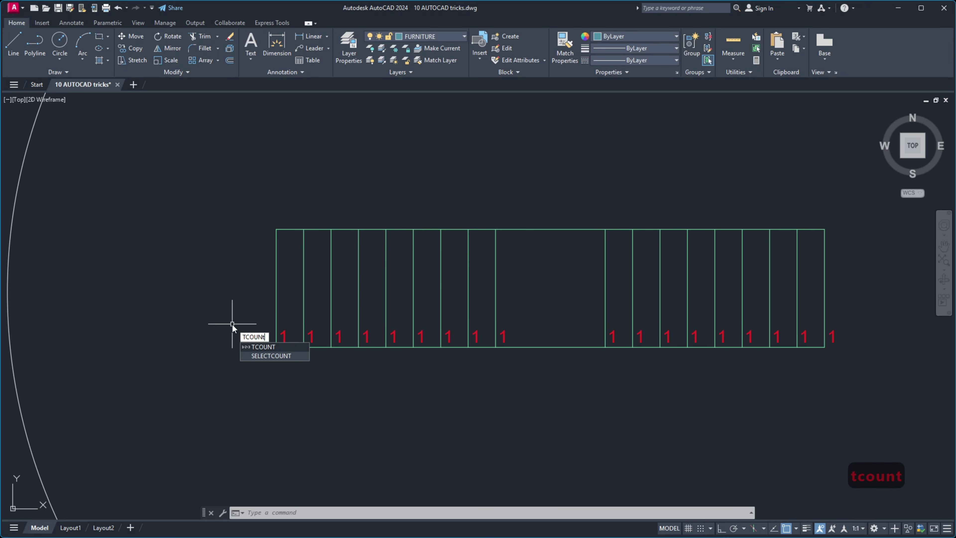
pyautogui.write('t')
pyautogui.press('Return')
pyautogui.click(241, 319)
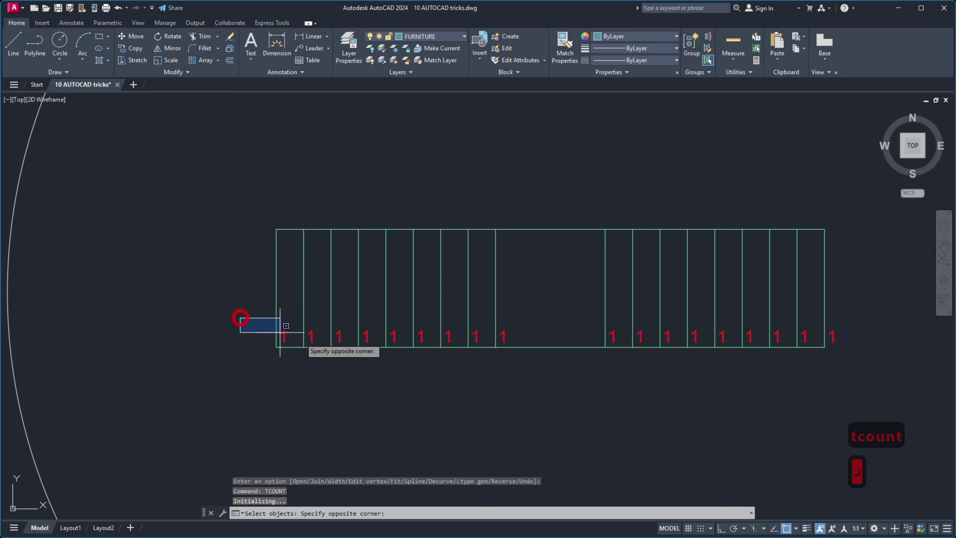
pyautogui.click(847, 342)
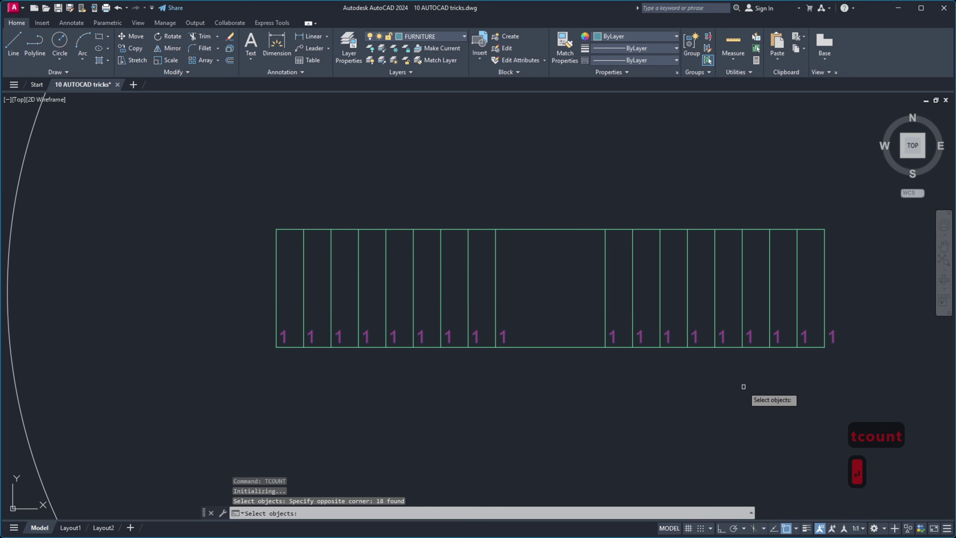
pyautogui.press('Return')
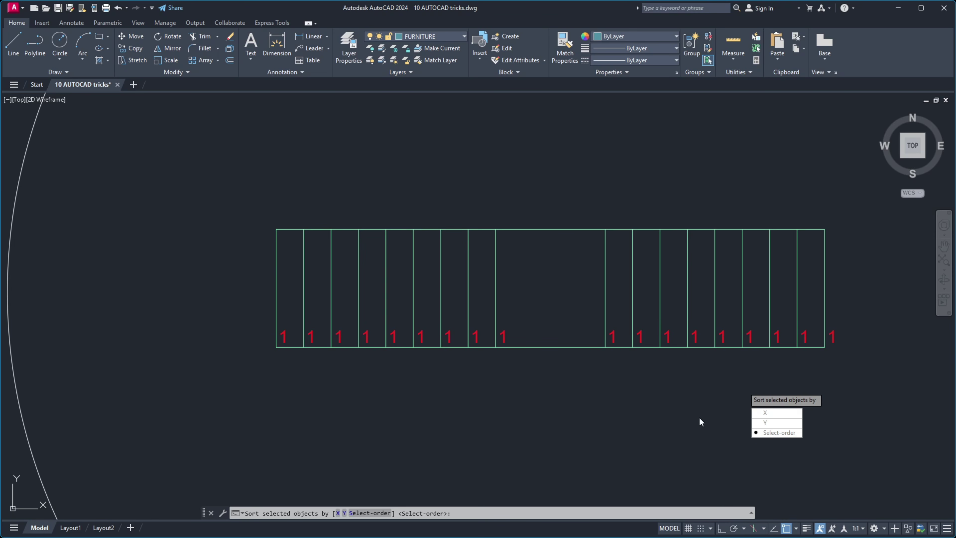
pyautogui.click(777, 412)
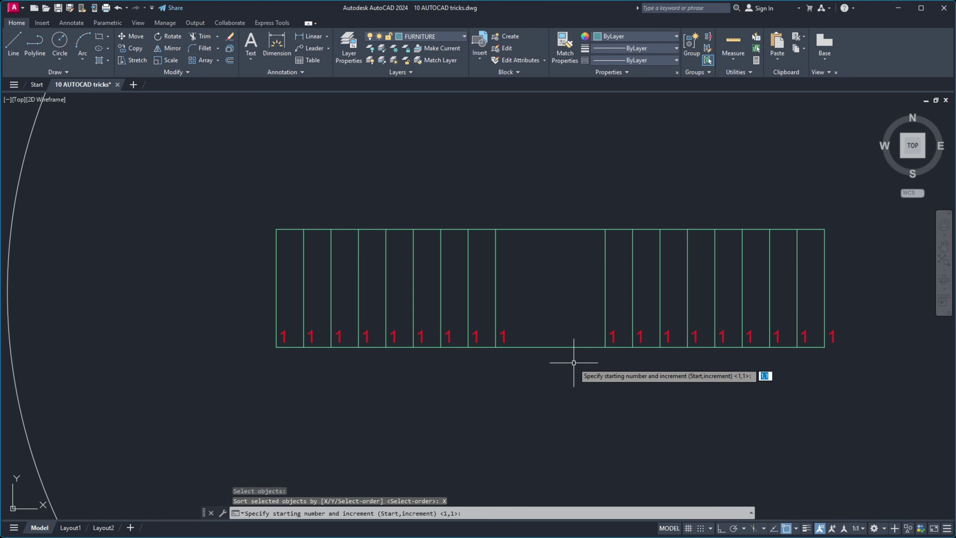
pyautogui.write('1')
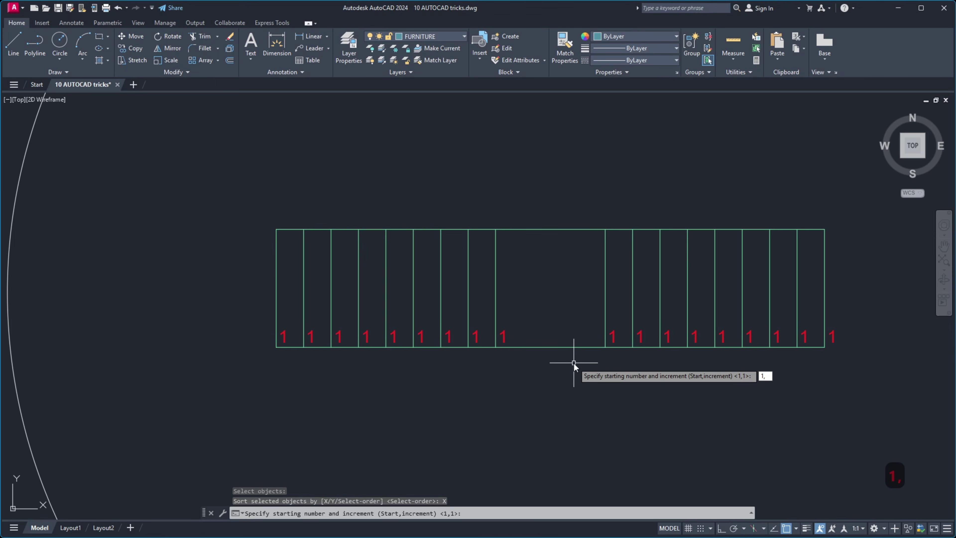
pyautogui.write(',1')
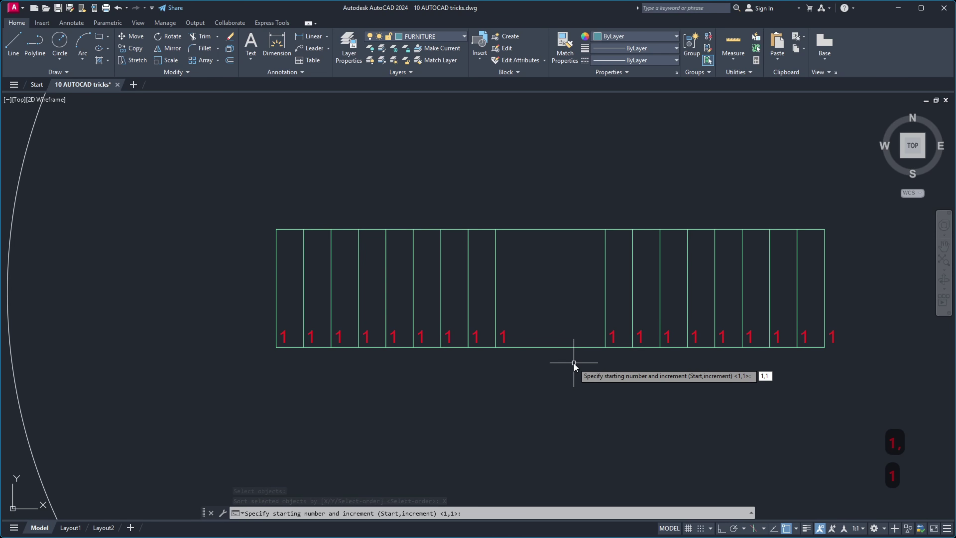
pyautogui.press('Return')
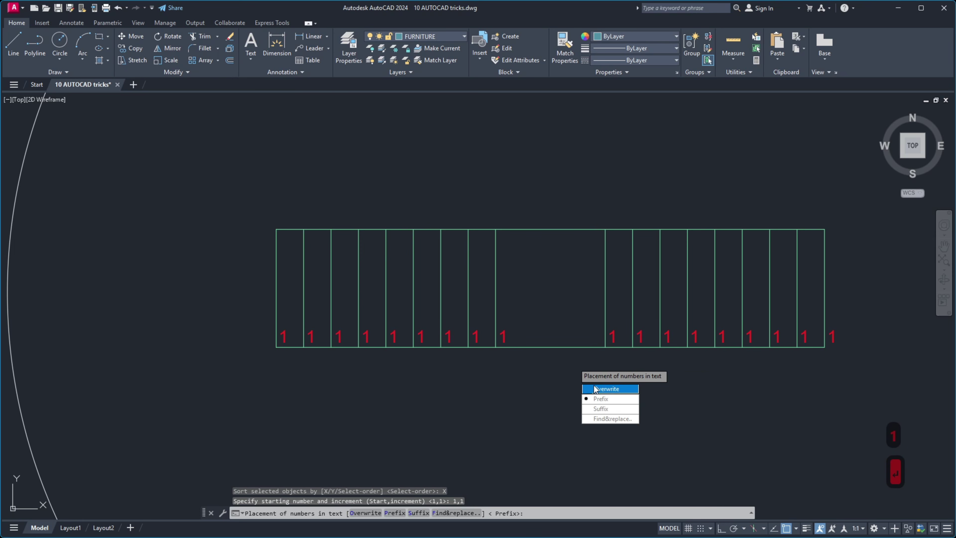
pyautogui.click(606, 389)
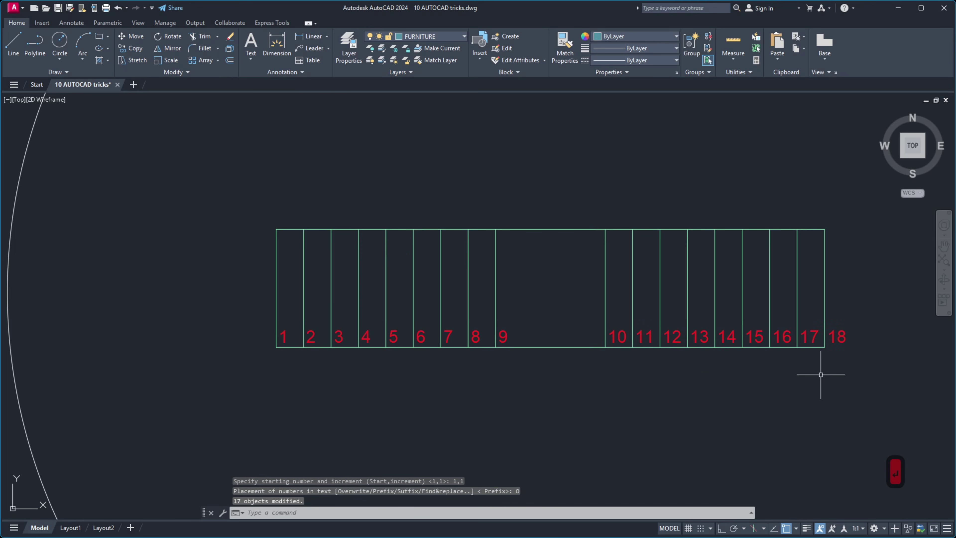
# Erase the small circle inside the large circle of EX 7
pyautogui.moveTo(875, 384); pyautogui.dragTo(573, 385, button='middle')
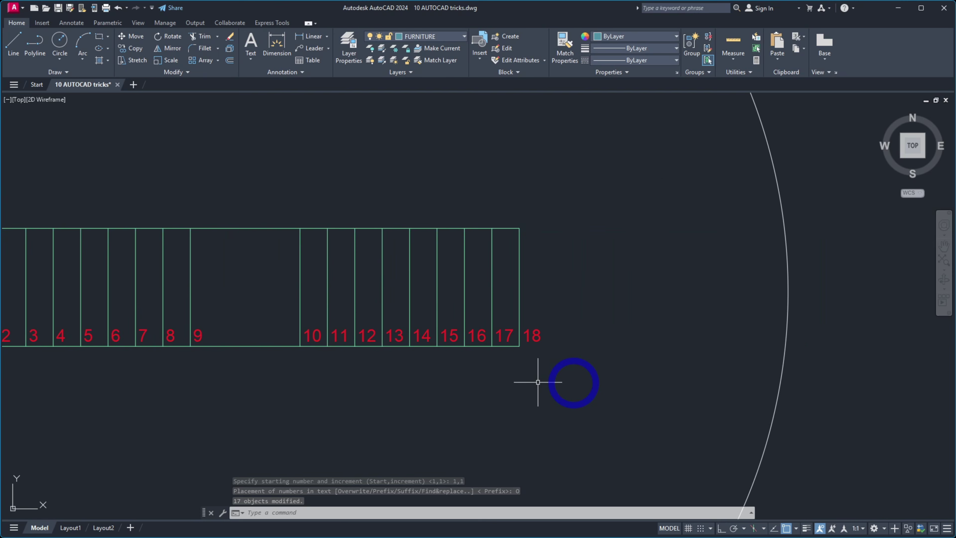
pyautogui.scroll(-3, 572, 384)
pyautogui.scroll(-2, 733, 325)
pyautogui.moveTo(733, 325)
pyautogui.mouseDown(button='middle')
pyautogui.moveTo(53, 296)
pyautogui.moveTo(51, 308)
pyautogui.mouseUp(button='middle')
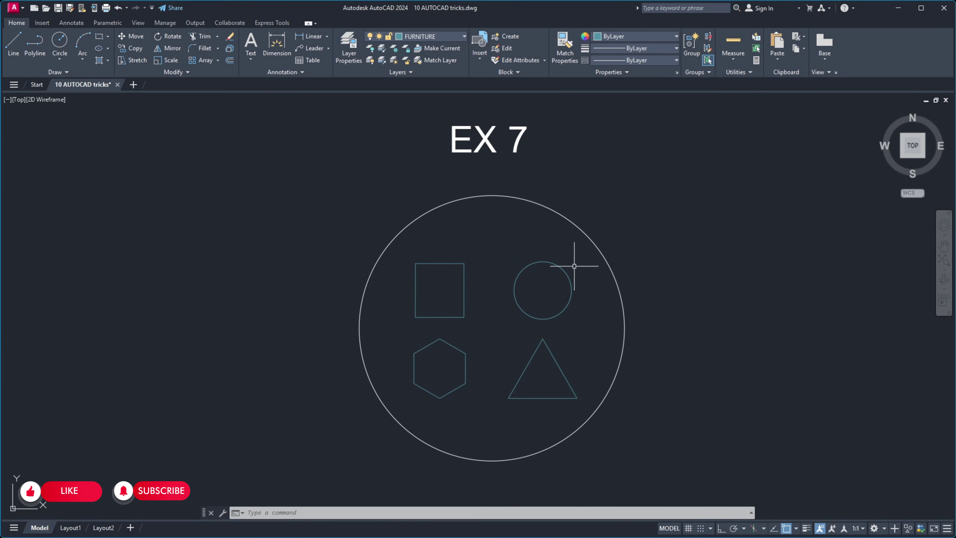
pyautogui.click(562, 318)
pyautogui.click(543, 290)
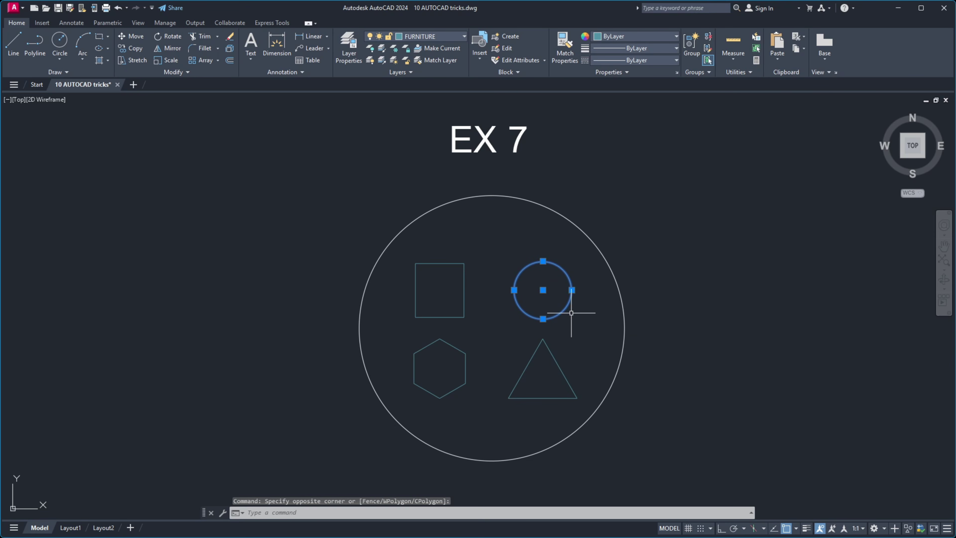
pyautogui.write('e')
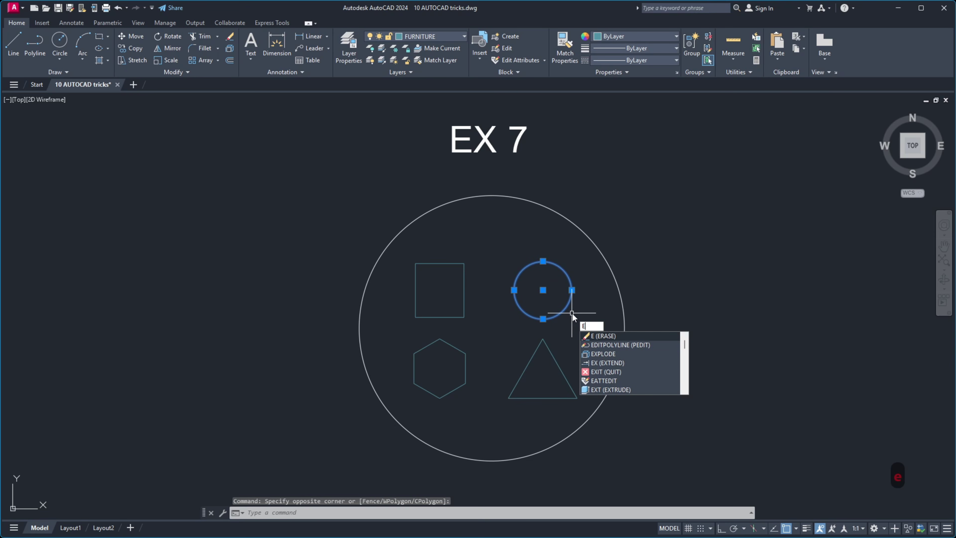
pyautogui.press('Return')
# Stretch the slanted right side of the EX 7 triangle up and to the right by its midpoint grip
pyautogui.click(554, 355)
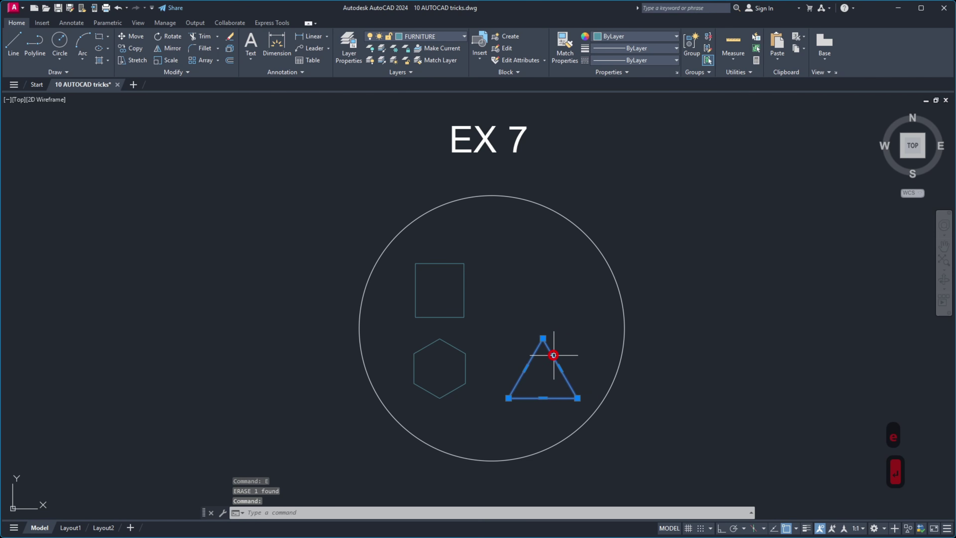
pyautogui.click(560, 367)
pyautogui.click(586, 352)
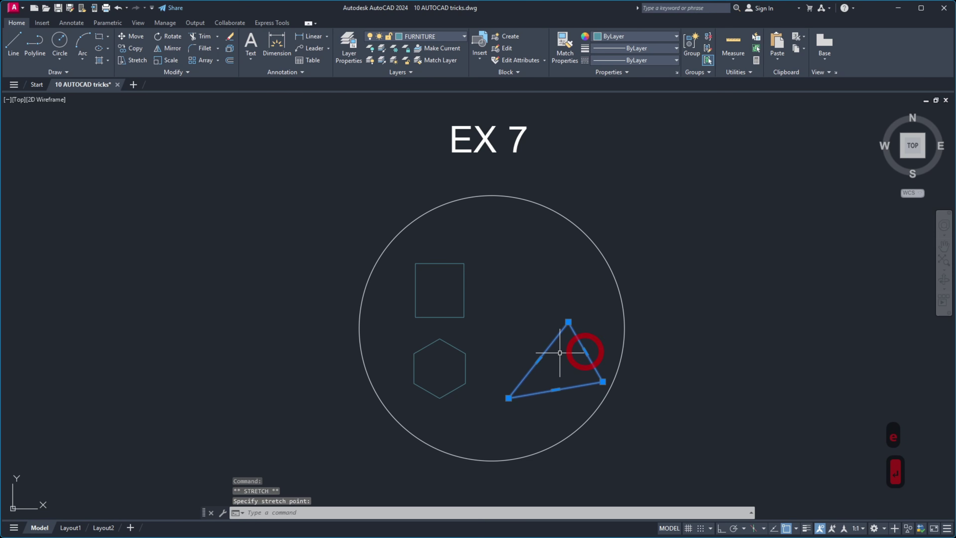
pyautogui.press('Escape')
# Stretch the upper-right vertex of the EX 7 hexagon outward toward the triangle
pyautogui.click(466, 362)
pyautogui.click(466, 354)
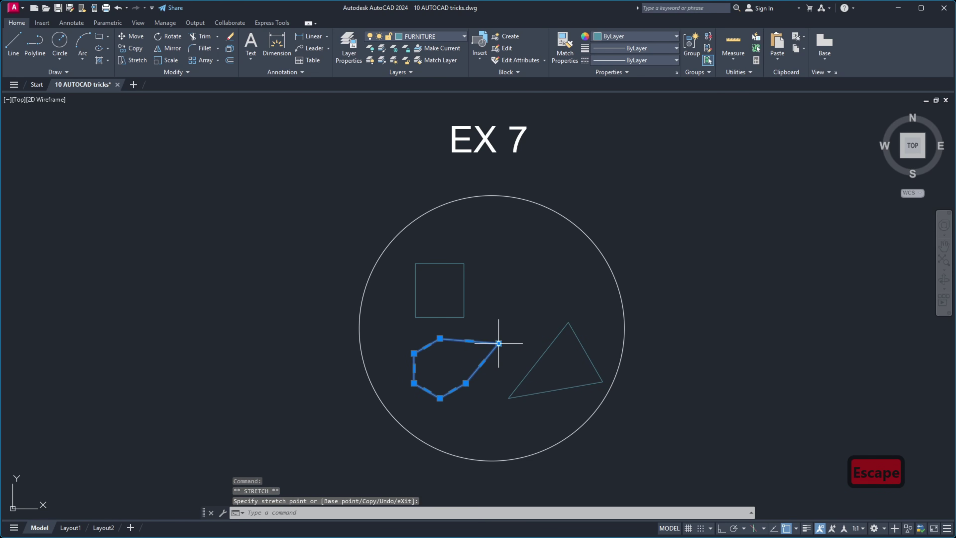
pyautogui.press('Escape')
# Scale the EX 7 square down about its centre
pyautogui.click(467, 288)
pyautogui.click(445, 274)
pyautogui.write('sc')
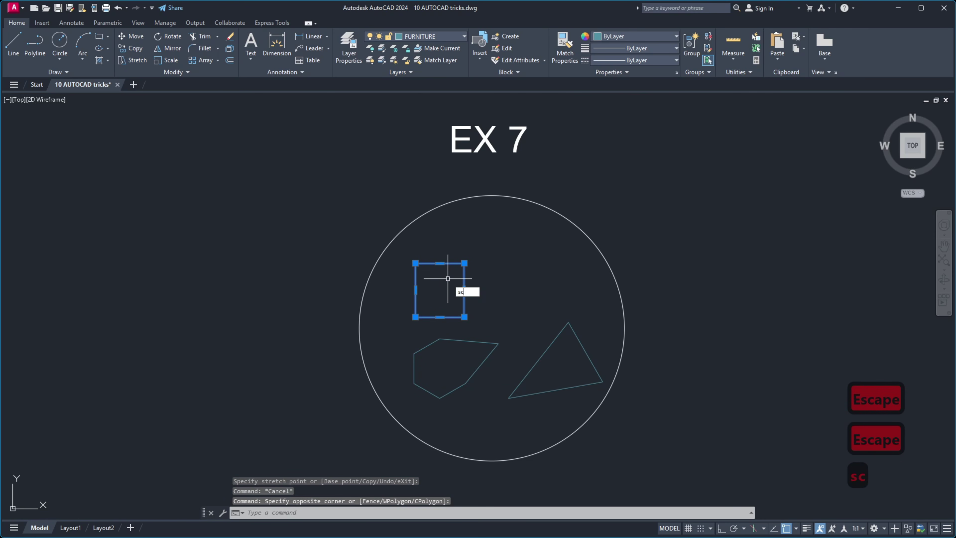
pyautogui.write('a')
pyautogui.press('Return')
pyautogui.click(441, 289)
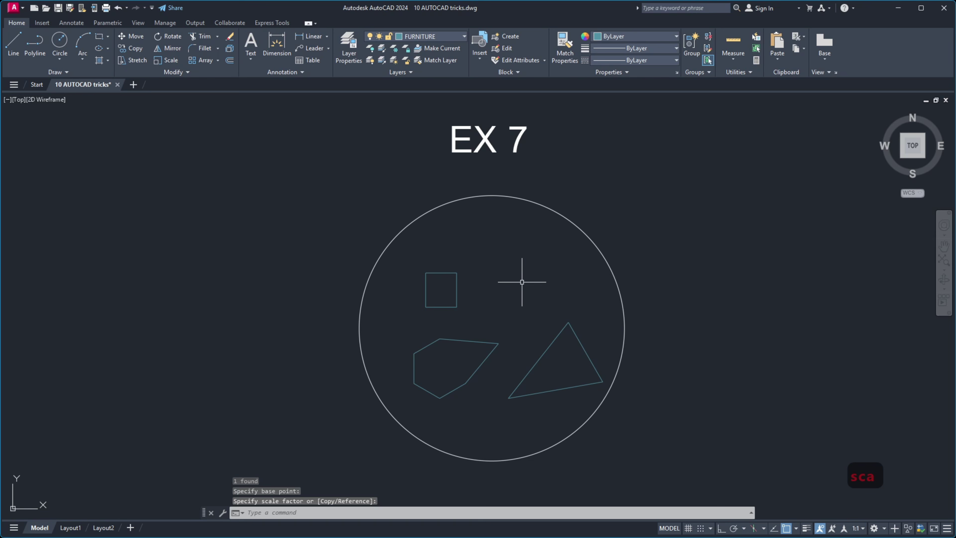
# Restore the erased EX 7 circle with OOPS, keeping the edits made to the other shapes
pyautogui.write('oops')
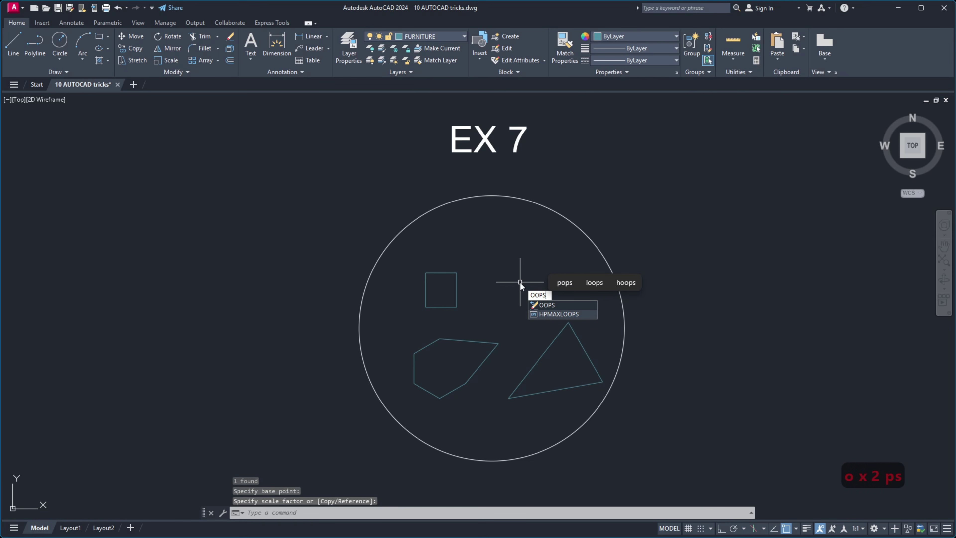
pyautogui.press('Return')
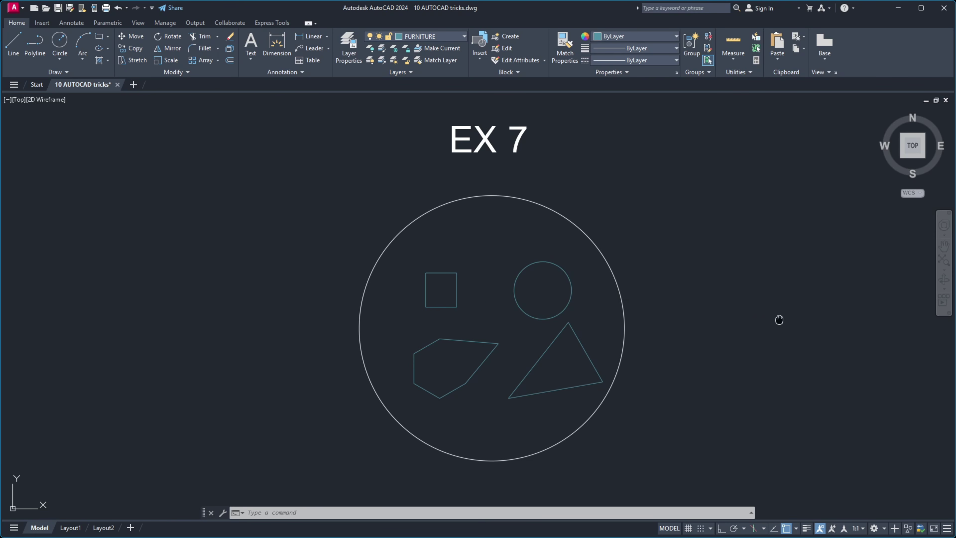
# Select both doors in the EX 8 floor plan and hide them with Hide Objects
pyautogui.moveTo(779, 321)
pyautogui.mouseDown(button='middle')
pyautogui.moveTo(204, 308)
pyautogui.moveTo(126, 314)
pyautogui.moveTo(128, 324)
pyautogui.mouseUp(button='middle')
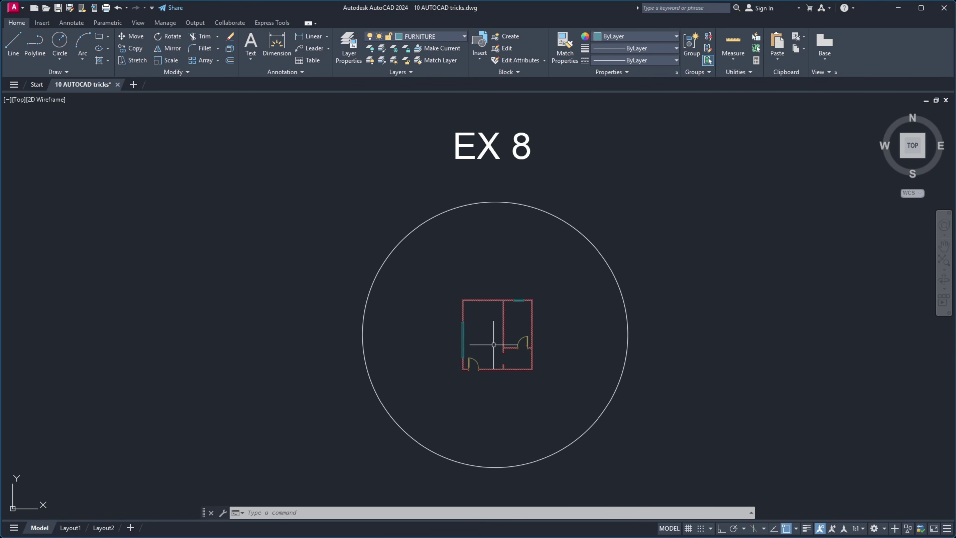
pyautogui.scroll(2, 484, 352)
pyautogui.click(469, 362)
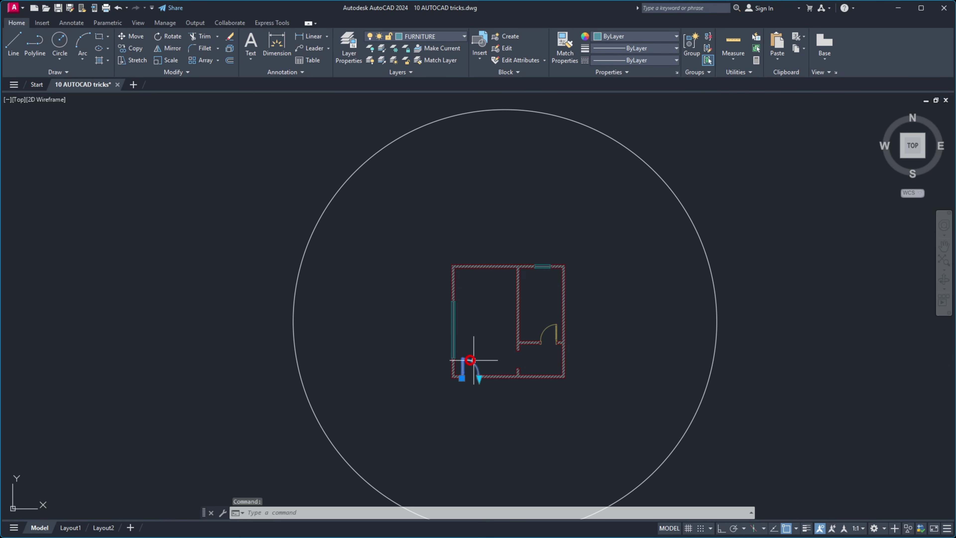
pyautogui.click(554, 325)
pyautogui.click(545, 322)
pyautogui.rightClick(539, 308)
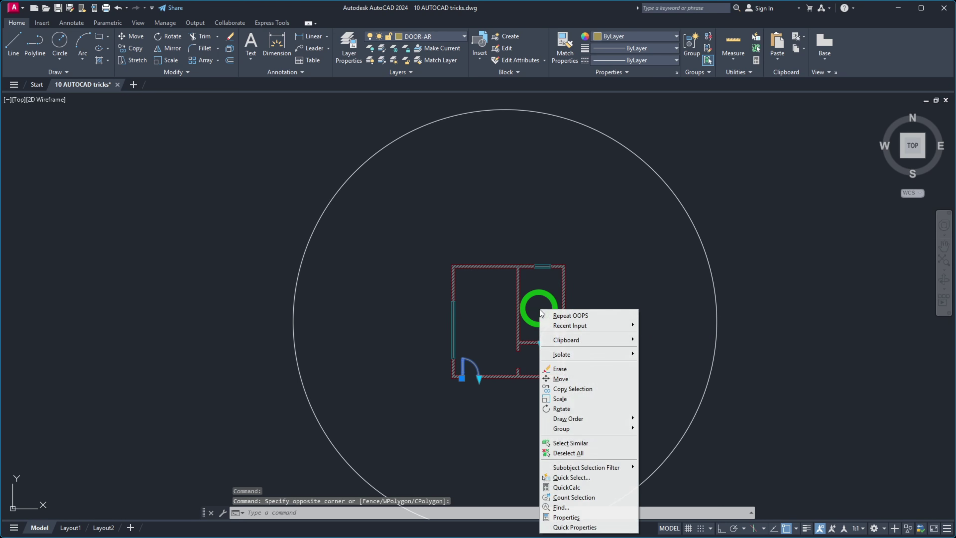
pyautogui.moveTo(578, 354)
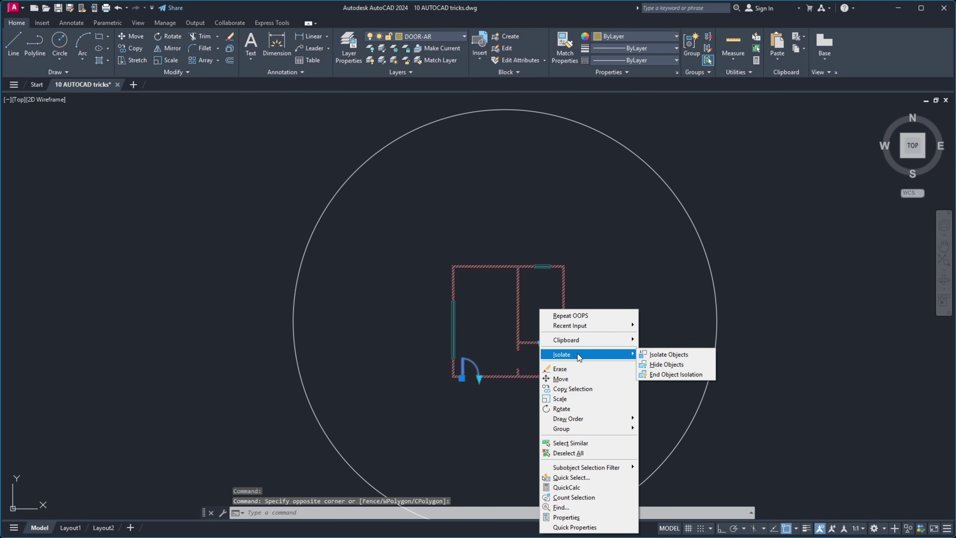
pyautogui.click(668, 365)
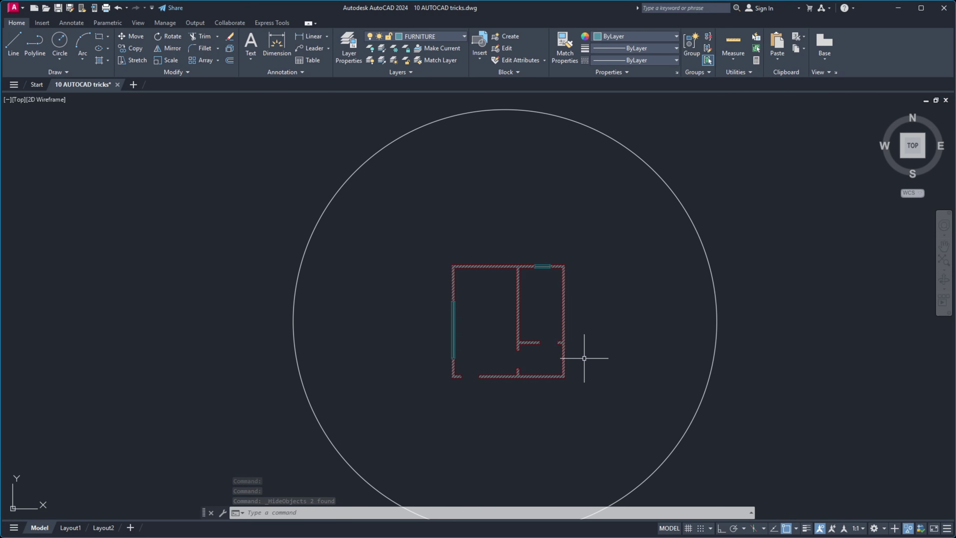
# Draw a line along the outer wall face to close the door opening in the floor plan's bottom wall
pyautogui.write('L')
pyautogui.press('Return')
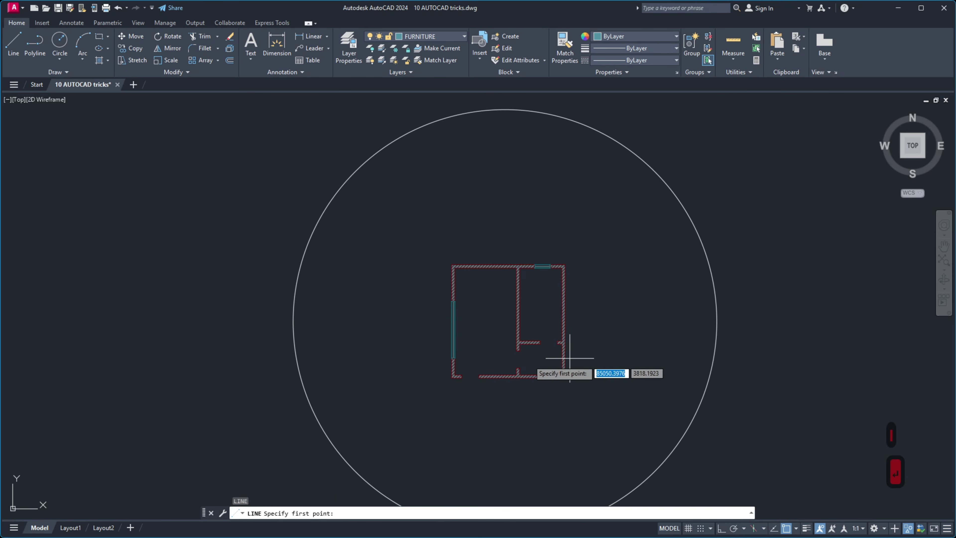
pyautogui.scroll(6, 456, 373)
pyautogui.click(465, 404)
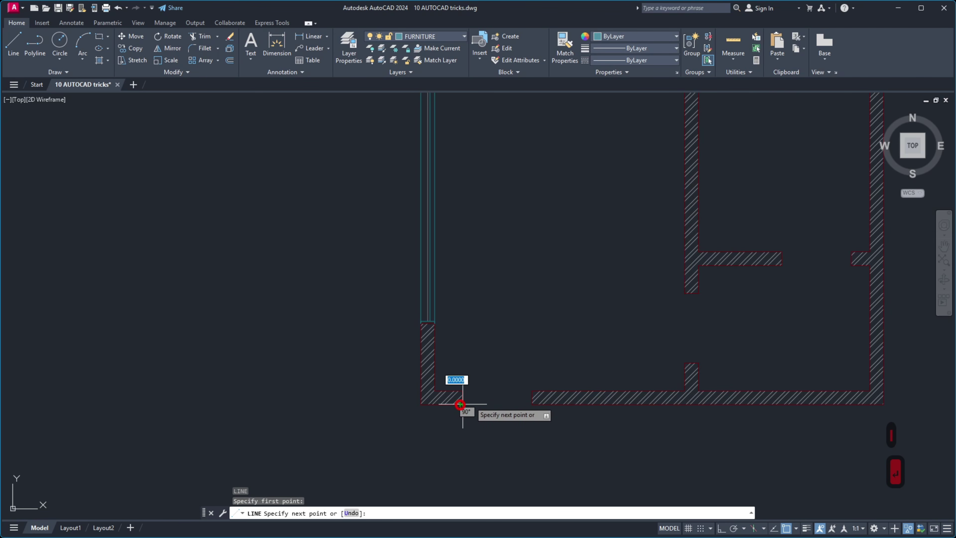
pyautogui.click(531, 405)
pyautogui.press('Return')
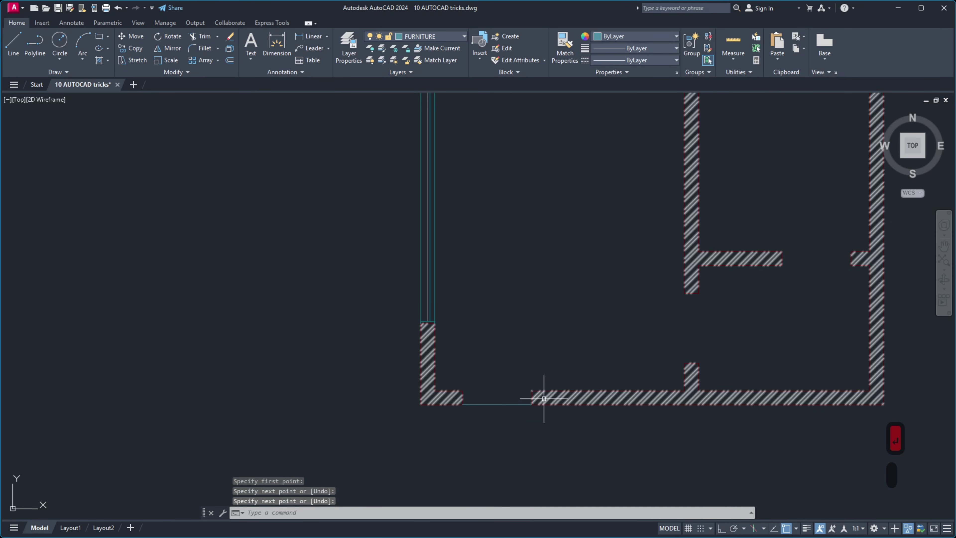
# Create a polyline boundary around the floor plan's interior with Boundary, picking an internal point in the large room
pyautogui.scroll(-3, 542, 391)
pyautogui.moveTo(548, 299); pyautogui.dragTo(496, 329, button='middle')
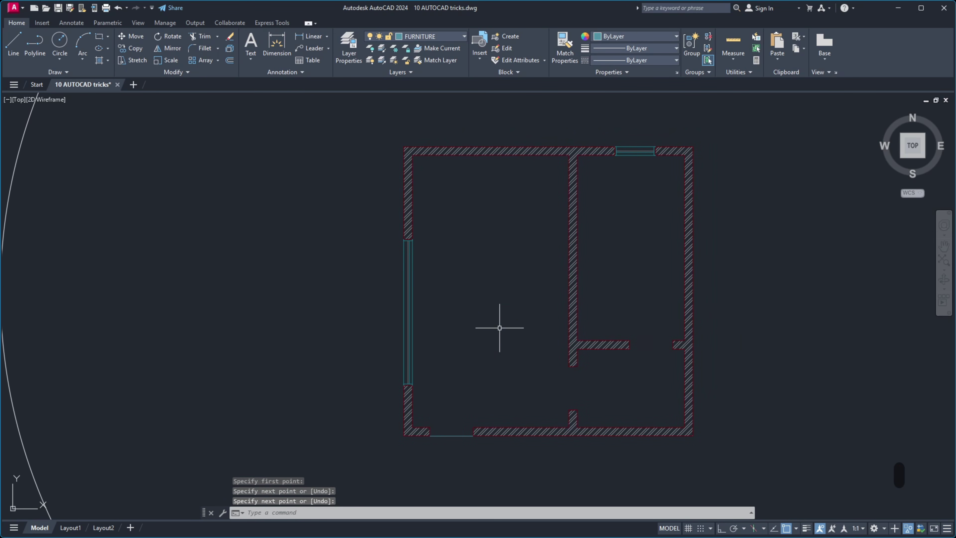
pyautogui.scroll(-2, 500, 328)
pyautogui.write('boundary')
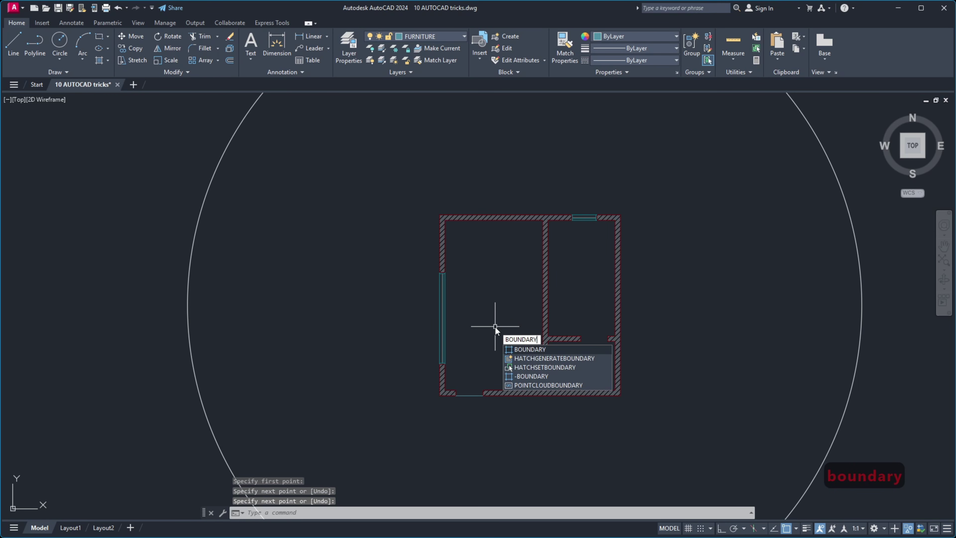
pyautogui.press('Return')
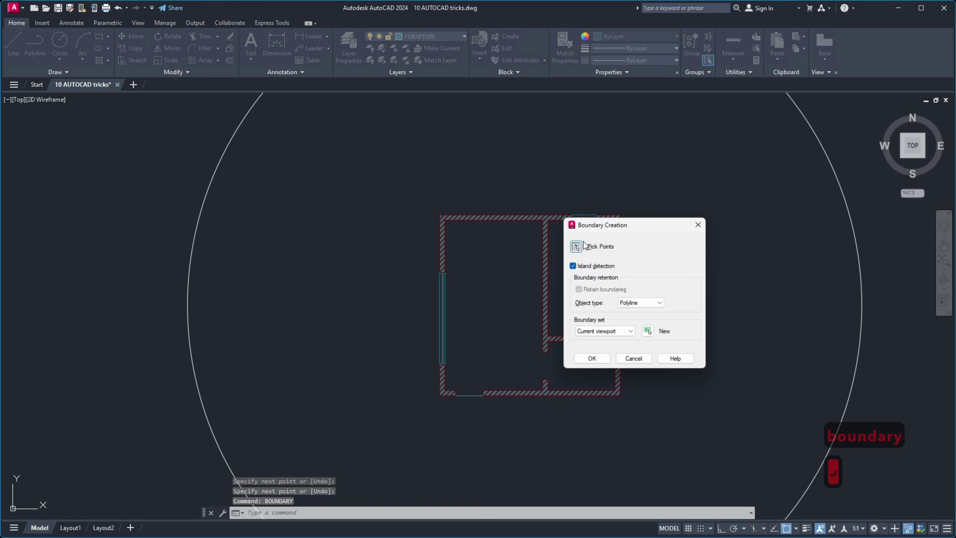
pyautogui.click(576, 246)
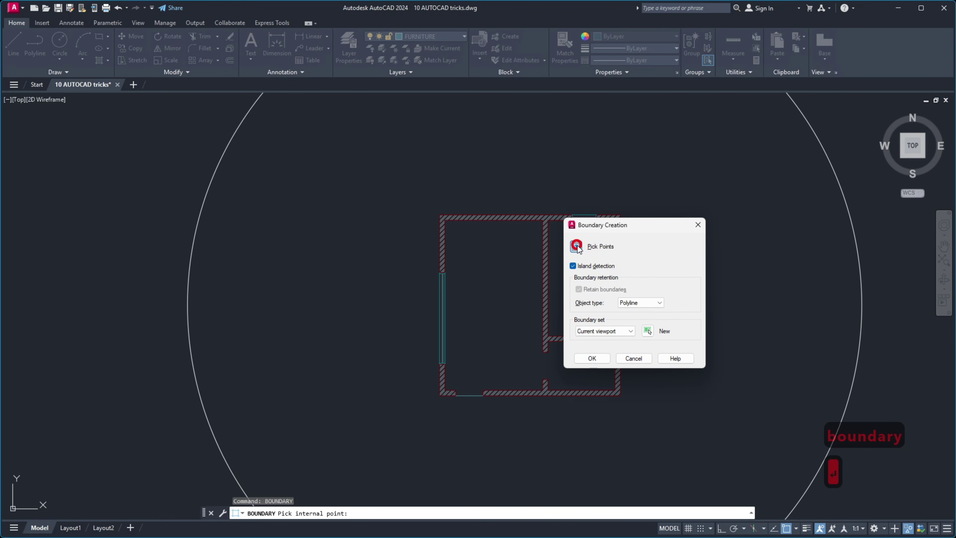
pyautogui.click(496, 288)
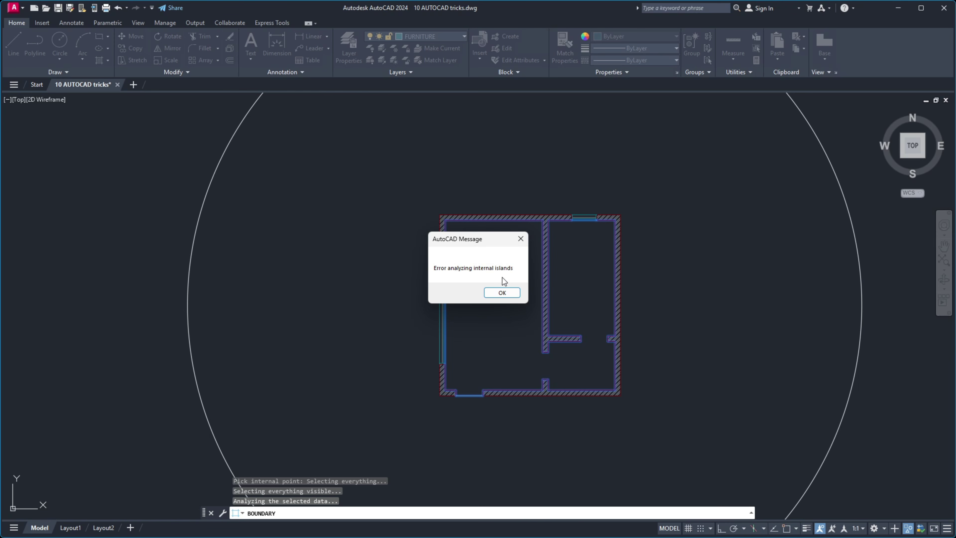
pyautogui.click(502, 293)
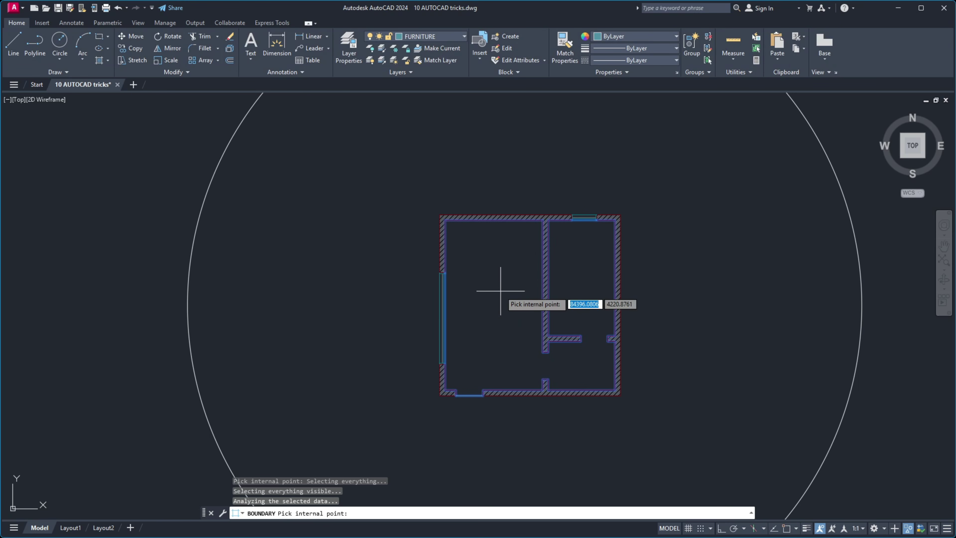
pyautogui.press('Return')
# Move the interior boundary polyline out of the floor plan to the empty space on its right
pyautogui.click(479, 394)
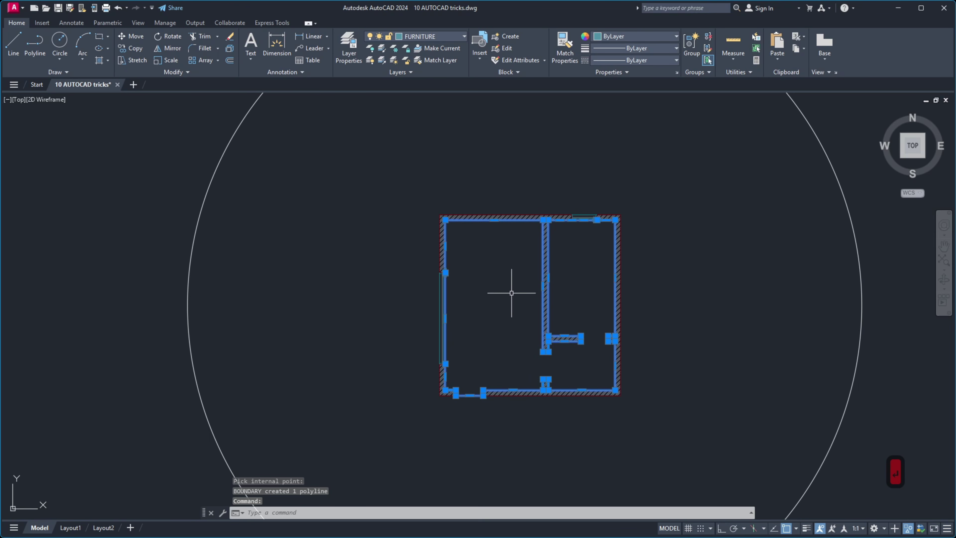
pyautogui.write('m')
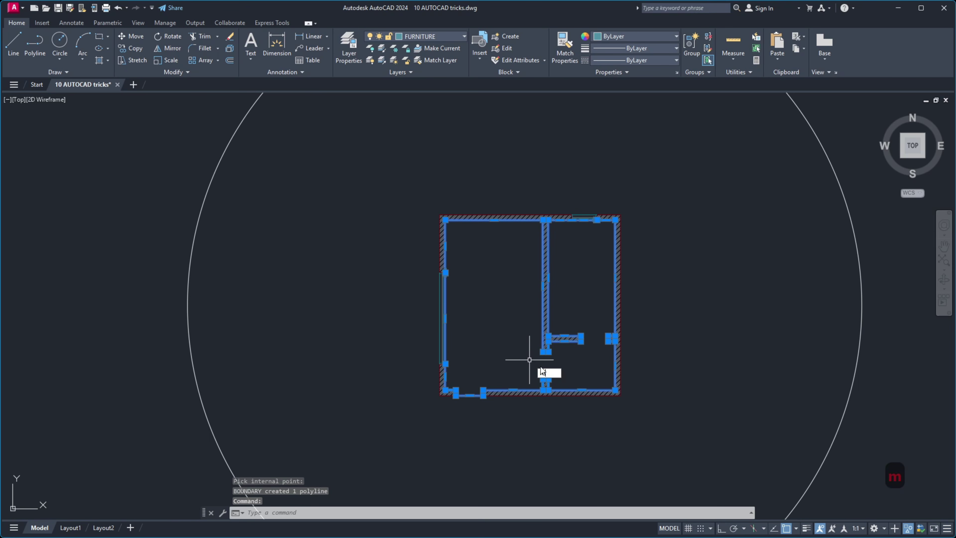
pyautogui.press('Return')
pyautogui.click(545, 421)
pyautogui.click(736, 424)
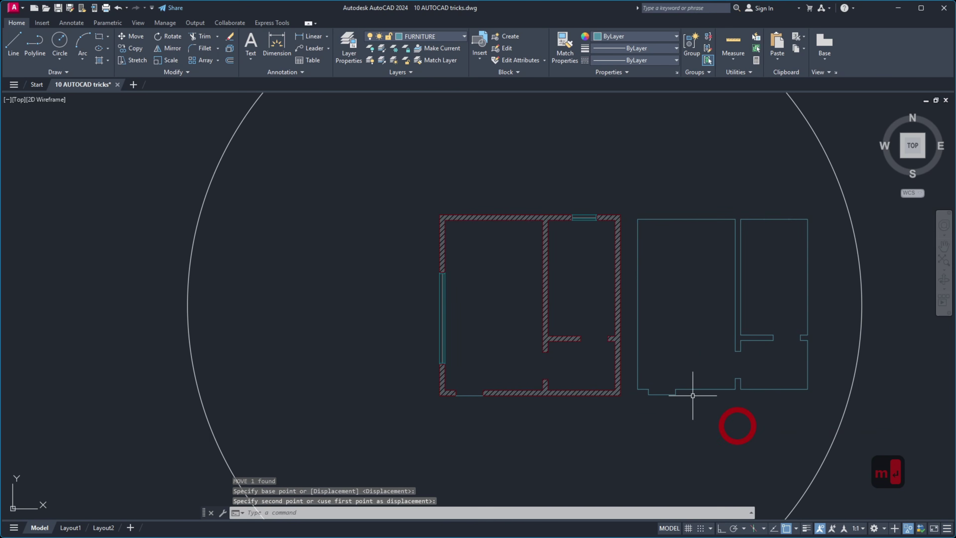
# Measure the area and perimeter of the moved boundary polyline with AREA's Object option
pyautogui.click(701, 240)
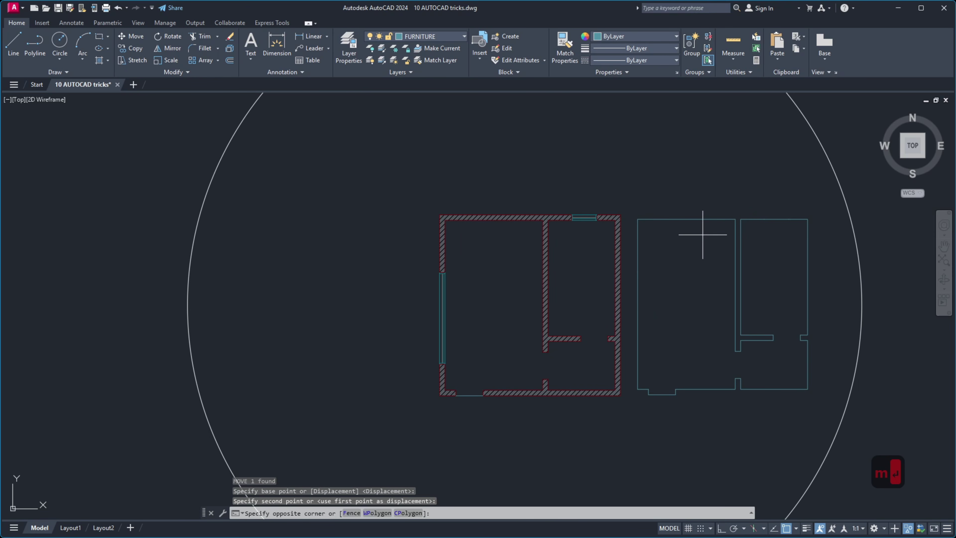
pyautogui.click(682, 200)
pyautogui.write('area')
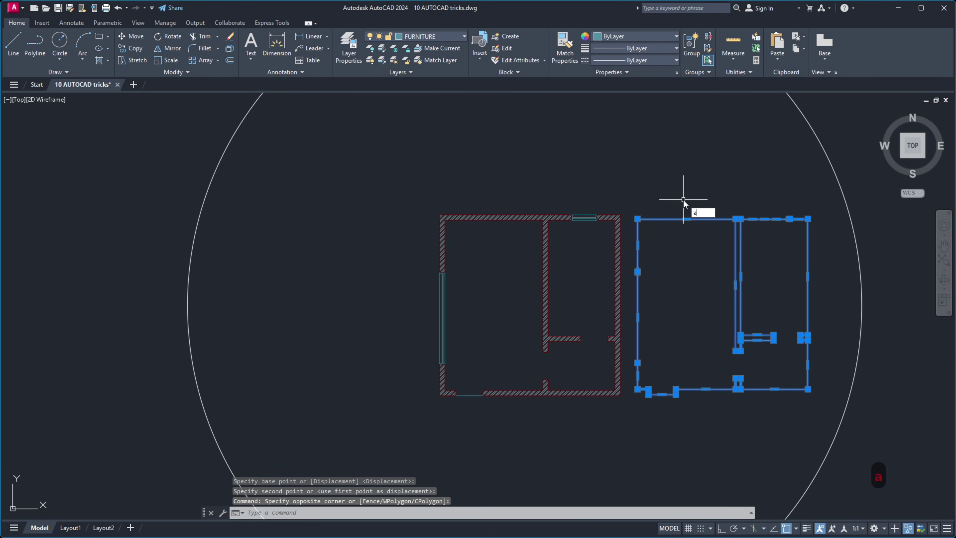
pyautogui.press('Return')
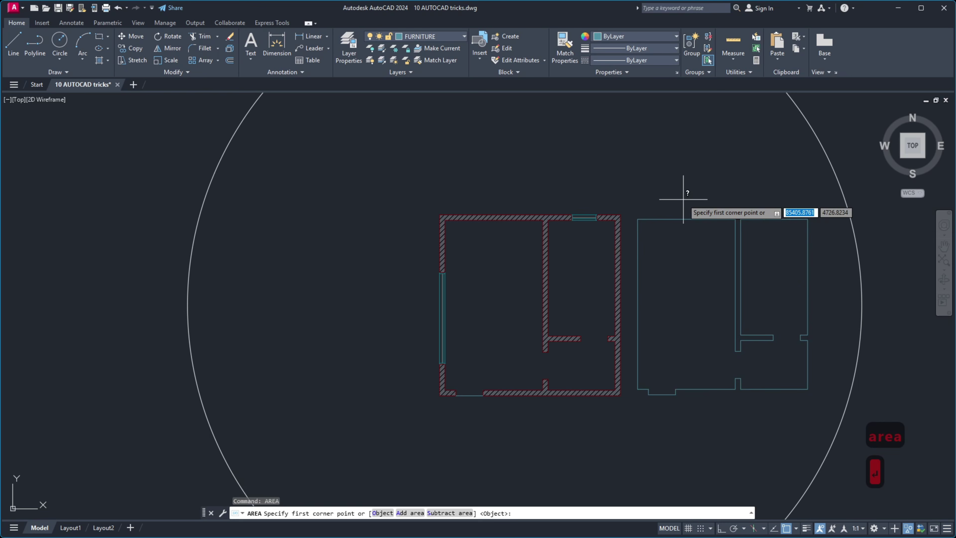
pyautogui.press('Return')
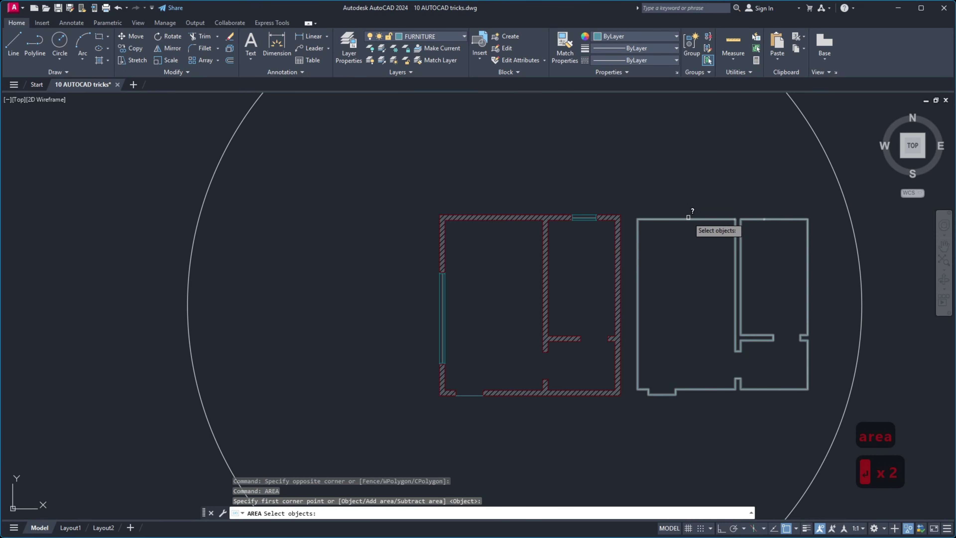
pyautogui.click(689, 216)
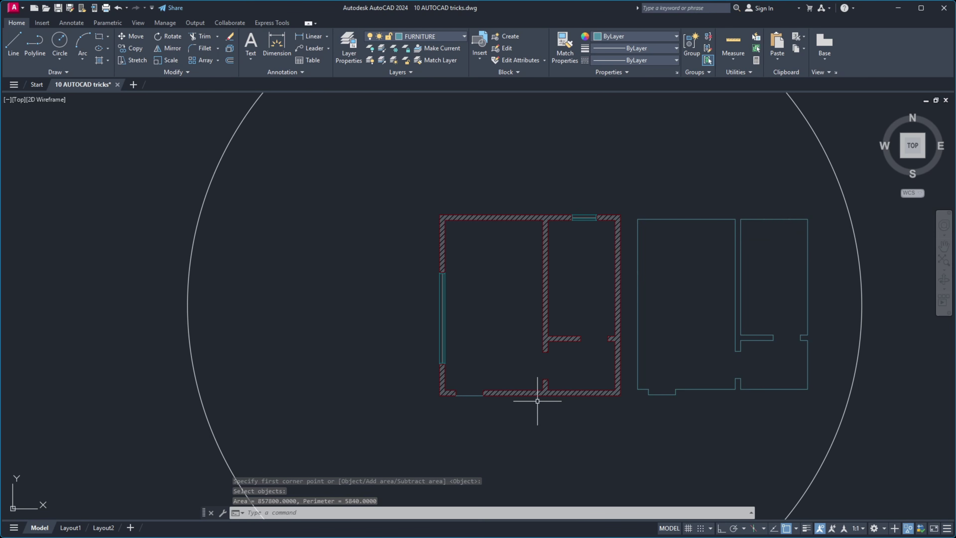
# Align the tilted sofa in EX 9 to the slanted bottom wall, matching two points along its long side to the wall without scaling
pyautogui.scroll(-4, 434, 299)
pyautogui.moveTo(785, 299); pyautogui.dragTo(152, 314, button='middle')
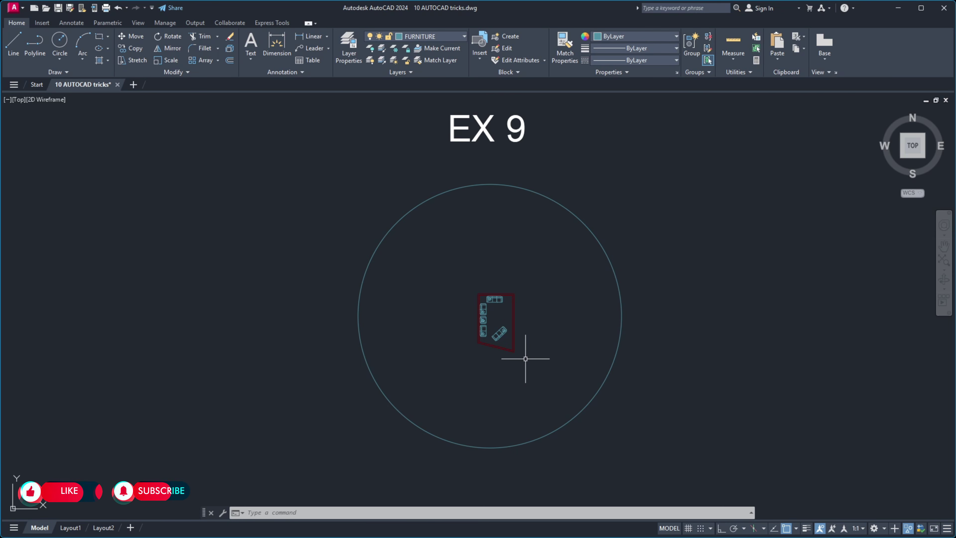
pyautogui.scroll(6, 504, 322)
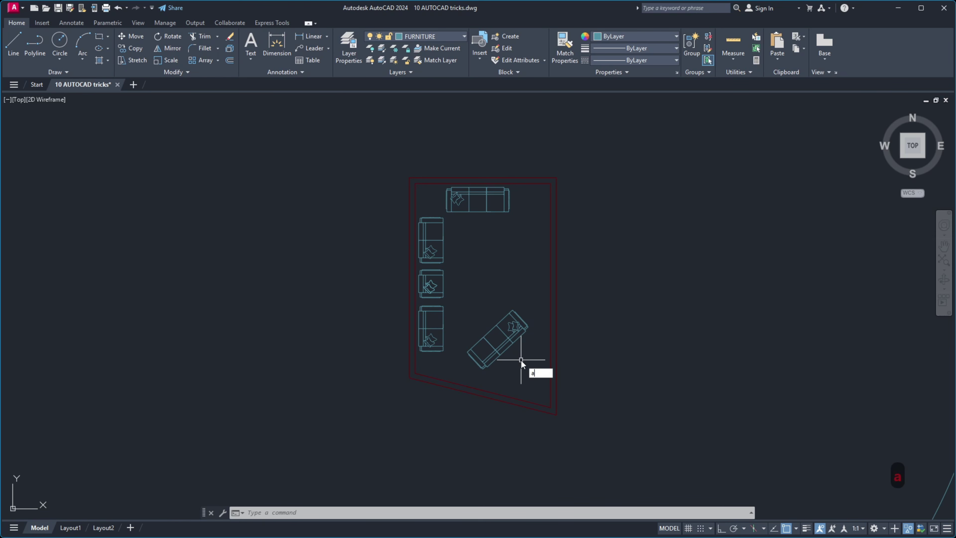
pyautogui.write('ign')
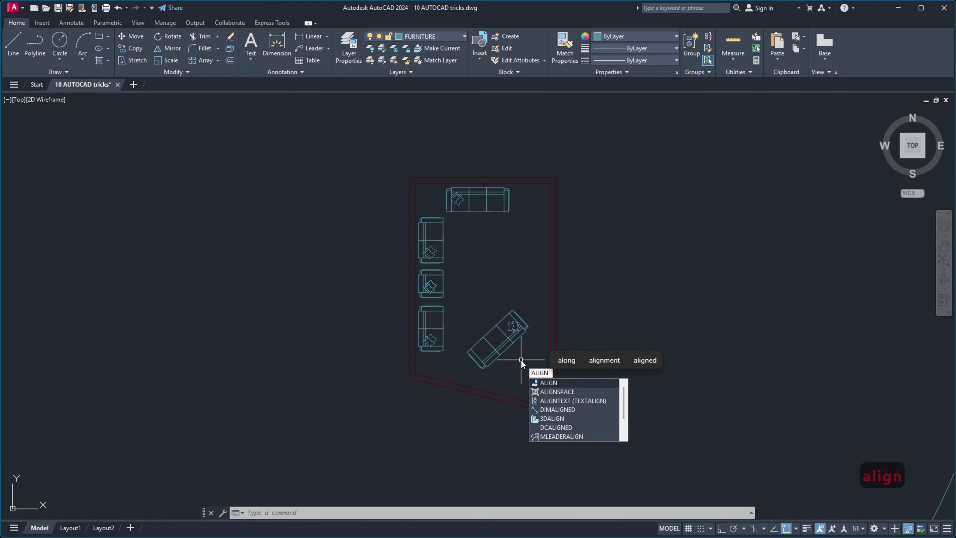
pyautogui.press('Return')
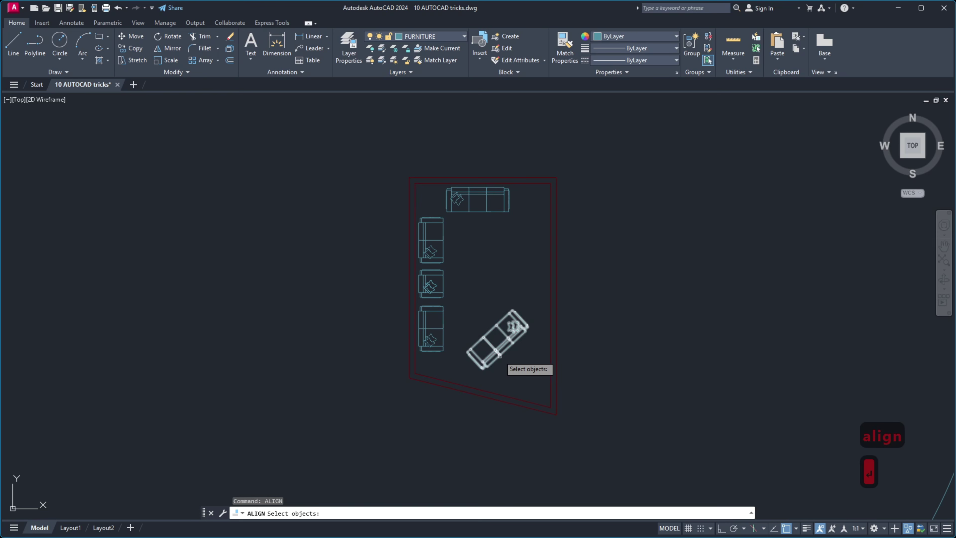
pyautogui.click(502, 354)
pyautogui.press('Return')
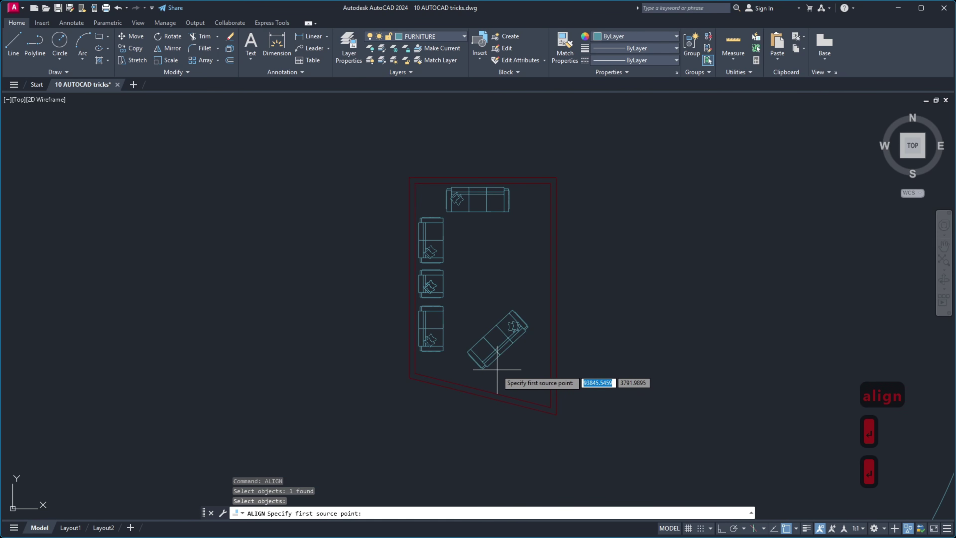
pyautogui.click(486, 365)
pyautogui.click(484, 287)
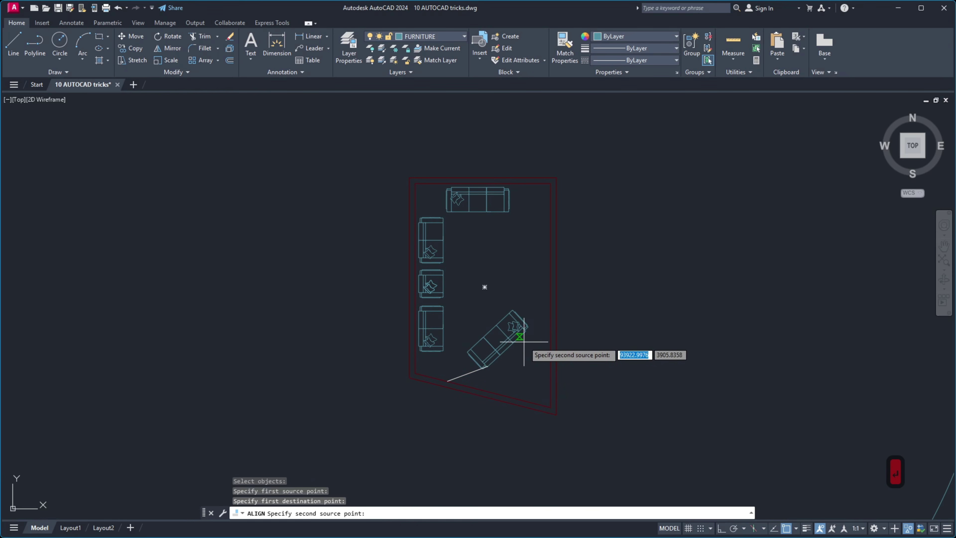
pyautogui.click(523, 334)
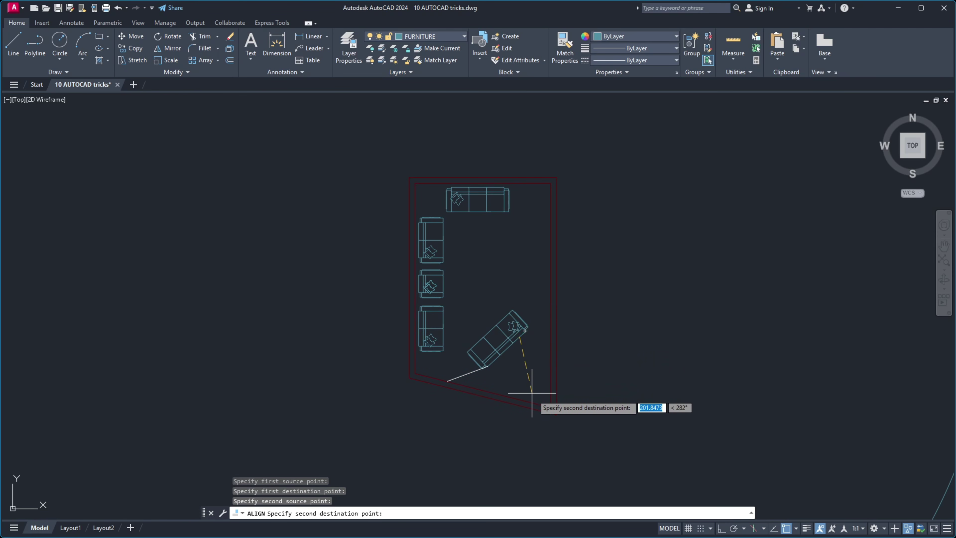
pyautogui.click(536, 403)
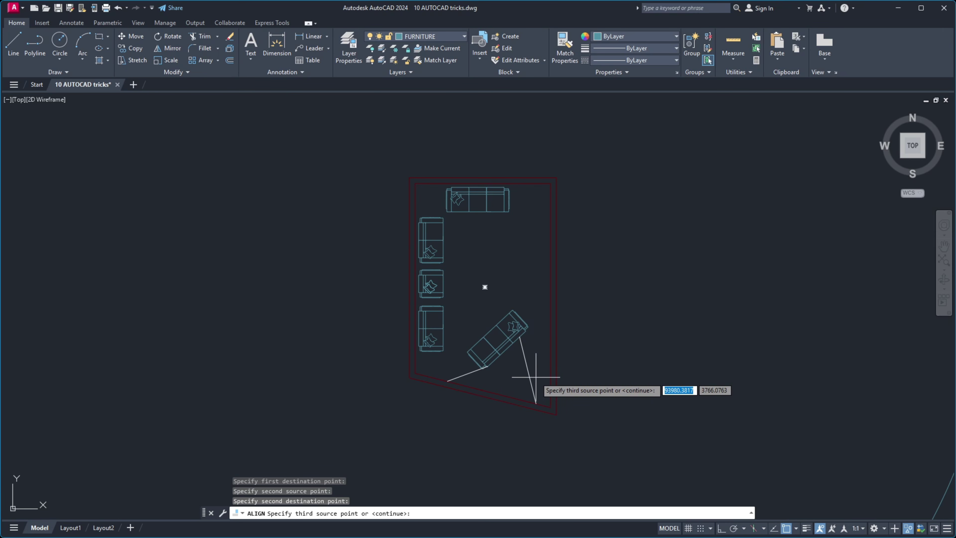
pyautogui.press('Return')
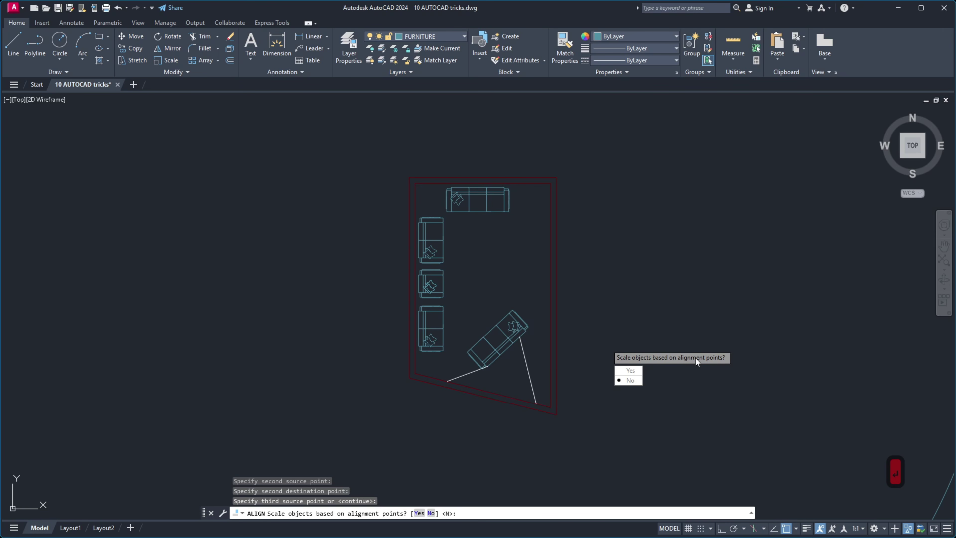
pyautogui.click(635, 380)
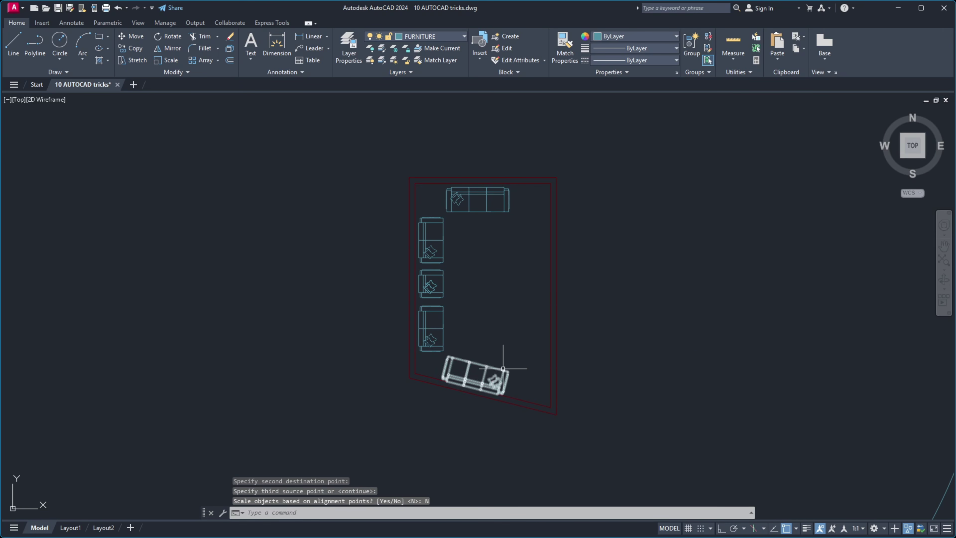
# Examine the EX 10 house plan, including the sofa in the living room above the dining table
pyautogui.scroll(-4, 710, 350)
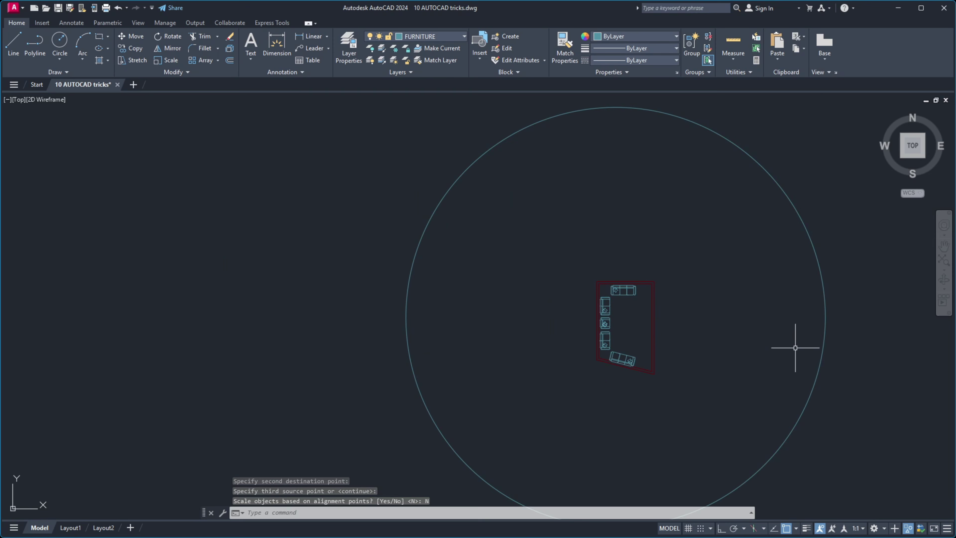
pyautogui.moveTo(796, 343); pyautogui.dragTo(384, 328, button='middle')
pyautogui.moveTo(804, 327); pyautogui.dragTo(158, 324, button='middle')
pyautogui.scroll(-2, 403, 326)
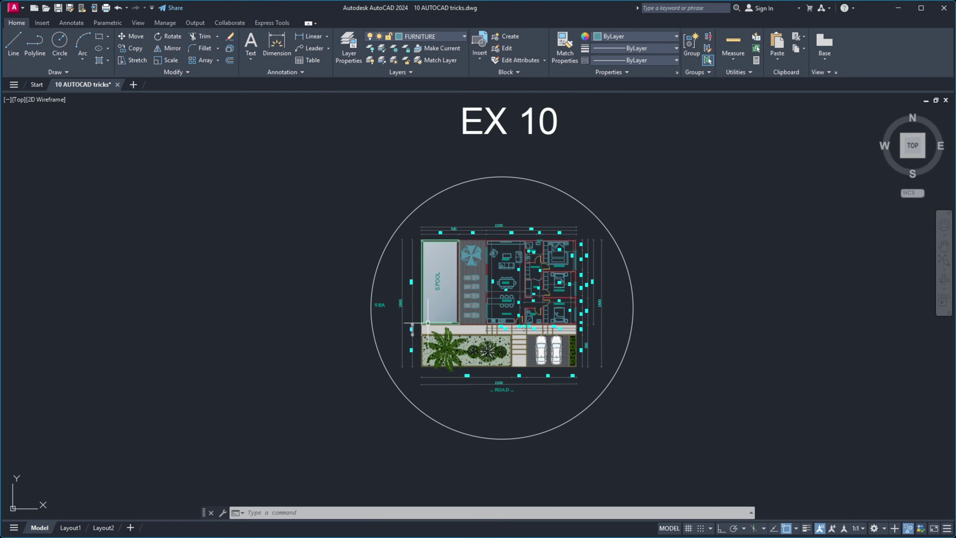
pyautogui.moveTo(471, 307)
pyautogui.mouseDown(button='middle')
pyautogui.moveTo(433, 316)
pyautogui.moveTo(457, 336)
pyautogui.mouseUp(button='middle')
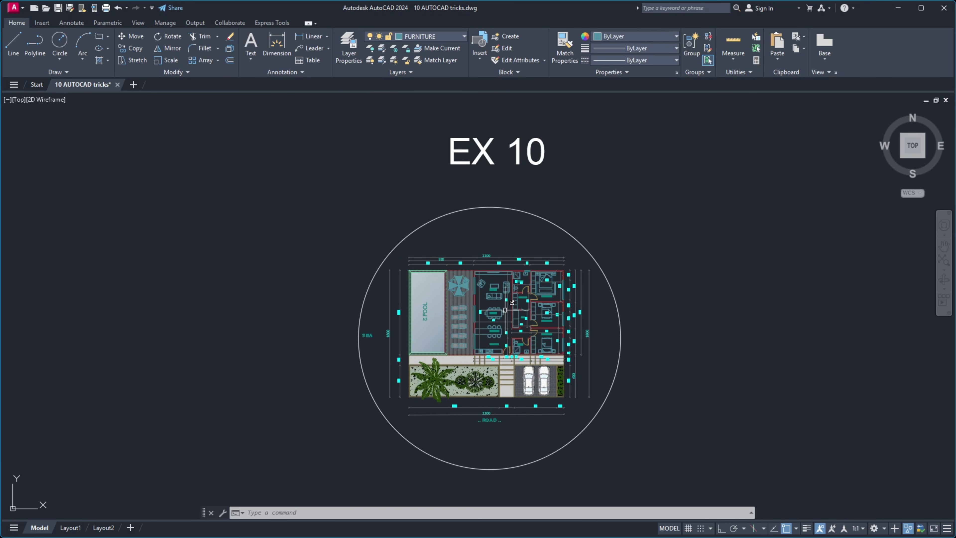
pyautogui.scroll(2, 506, 310)
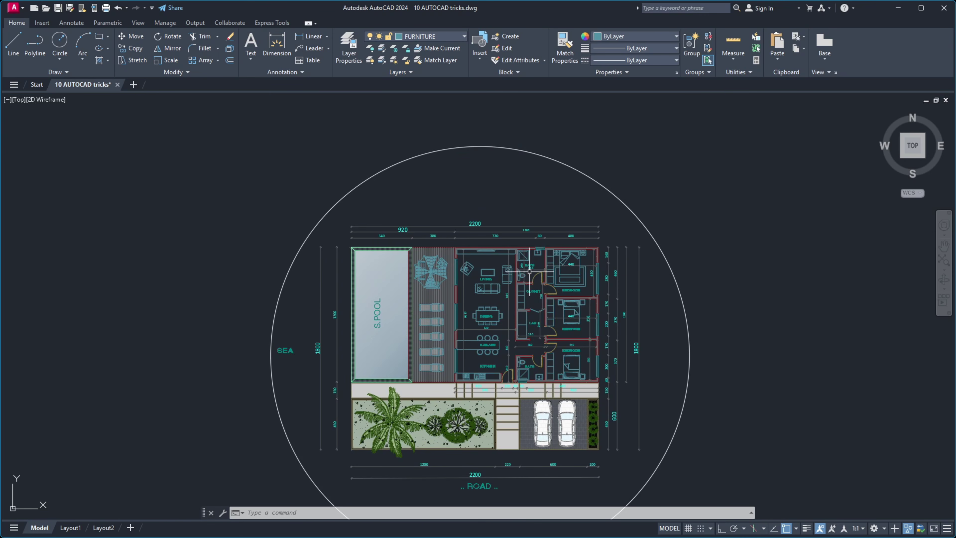
pyautogui.scroll(4, 513, 276)
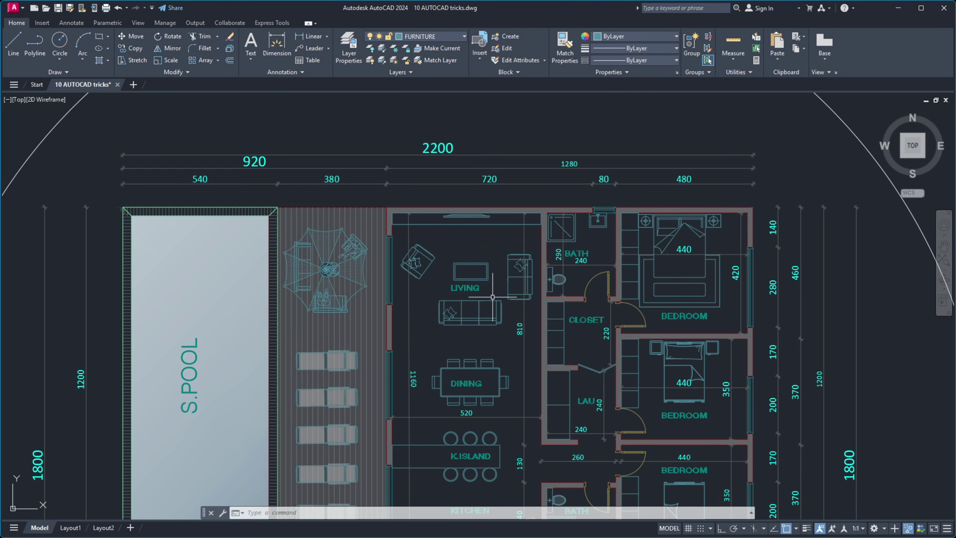
pyautogui.click(471, 313)
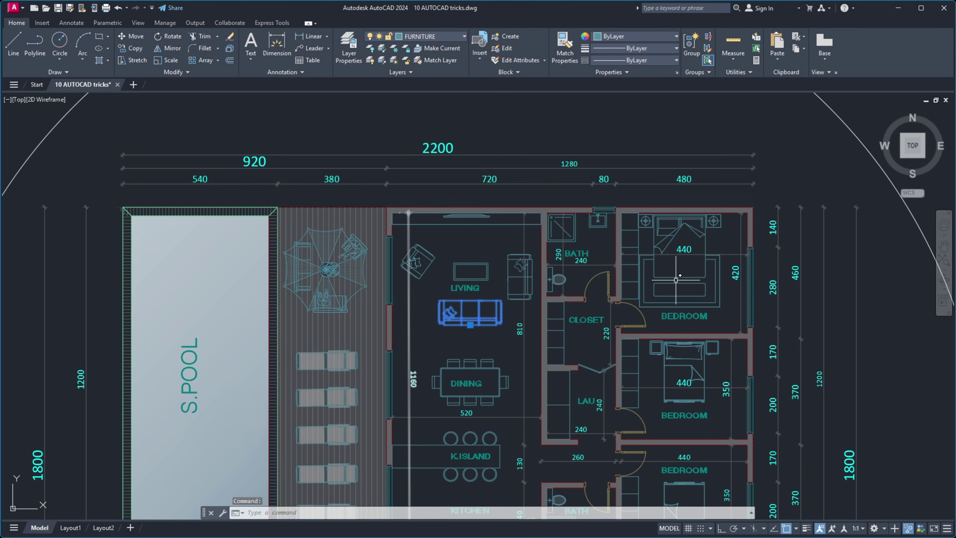
pyautogui.moveTo(510, 319); pyautogui.dragTo(527, 266, button='middle')
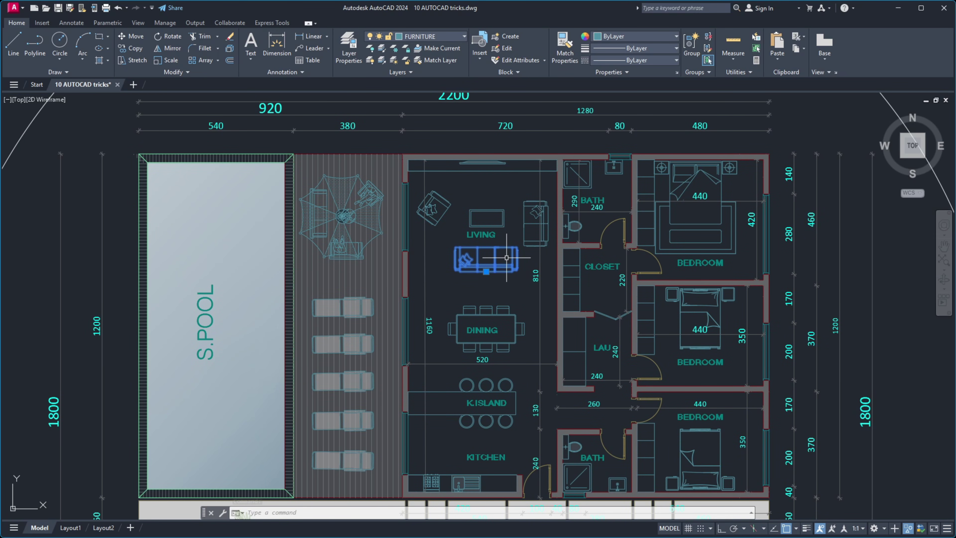
pyautogui.press('Escape')
pyautogui.scroll(-2, 506, 259)
pyautogui.scroll(-4, 507, 259)
pyautogui.moveTo(507, 259); pyautogui.dragTo(507, 272, button='middle')
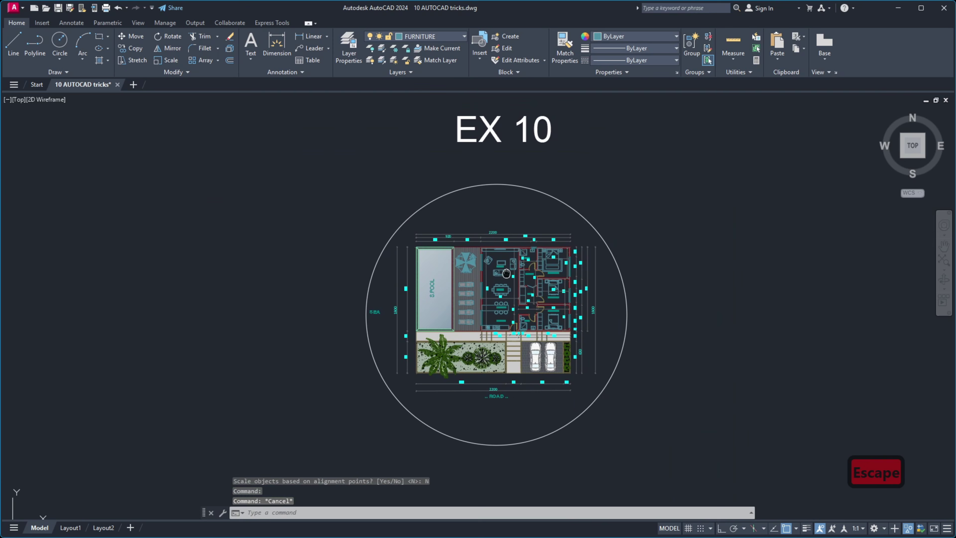
# Configure LAYISO to turn non-isolated layers Off, with the paper space viewport option also set to Off
pyautogui.write('layiso')
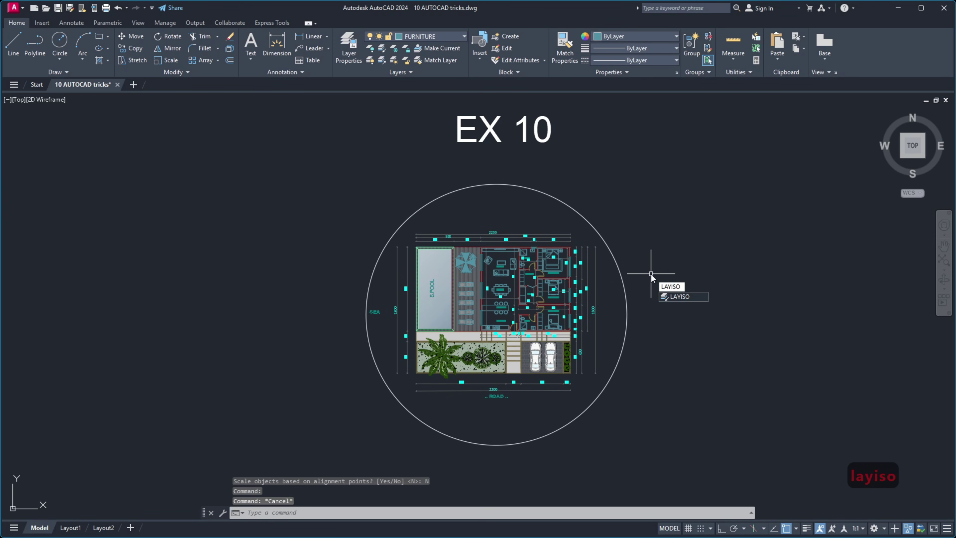
pyautogui.press('Return')
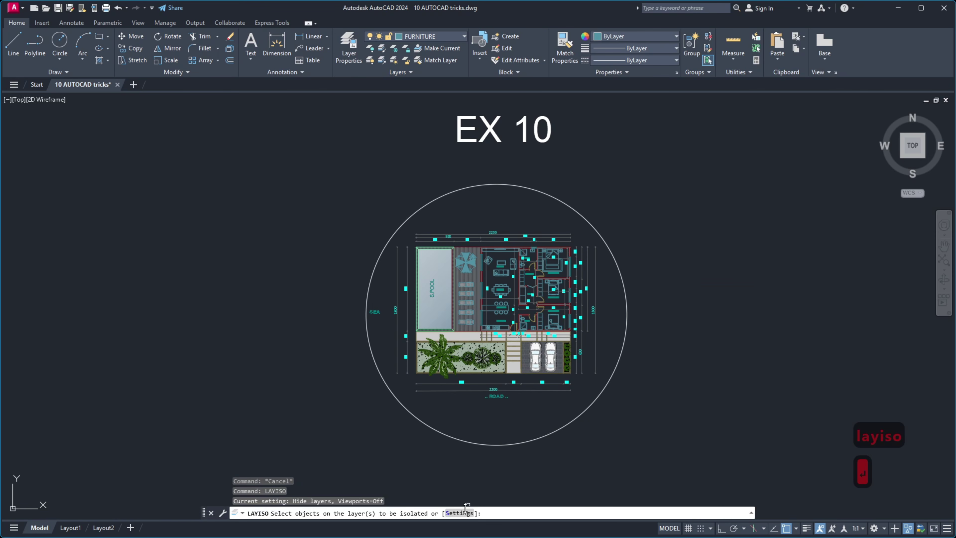
pyautogui.click(460, 513)
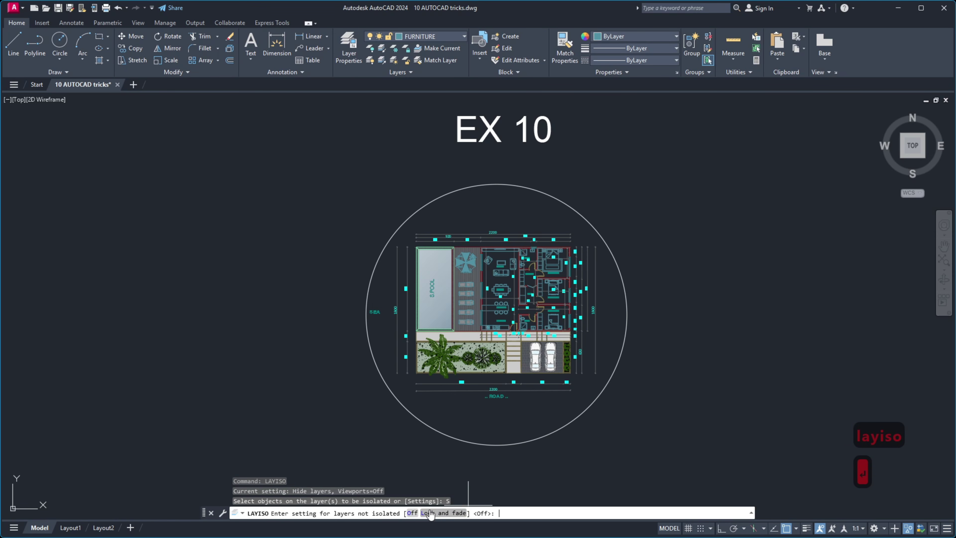
pyautogui.click(412, 513)
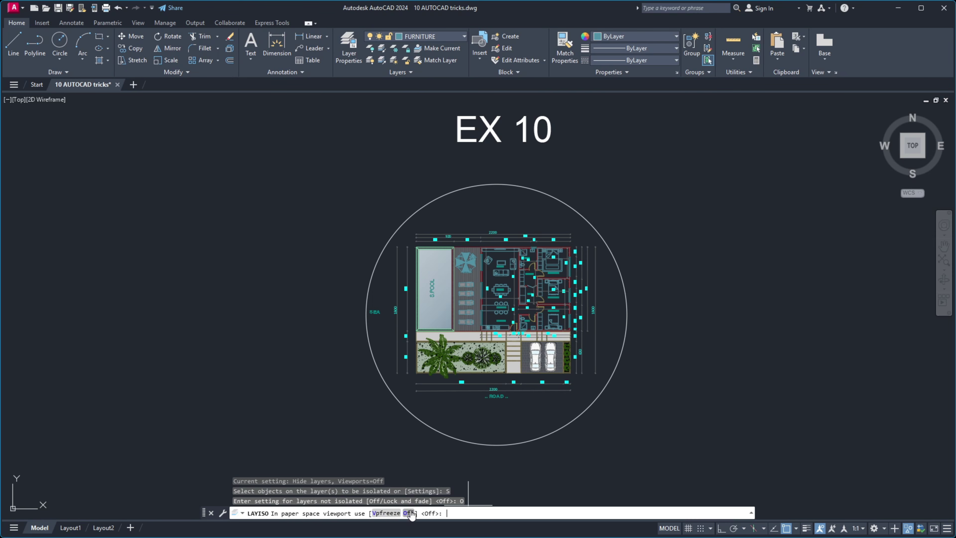
pyautogui.click(412, 511)
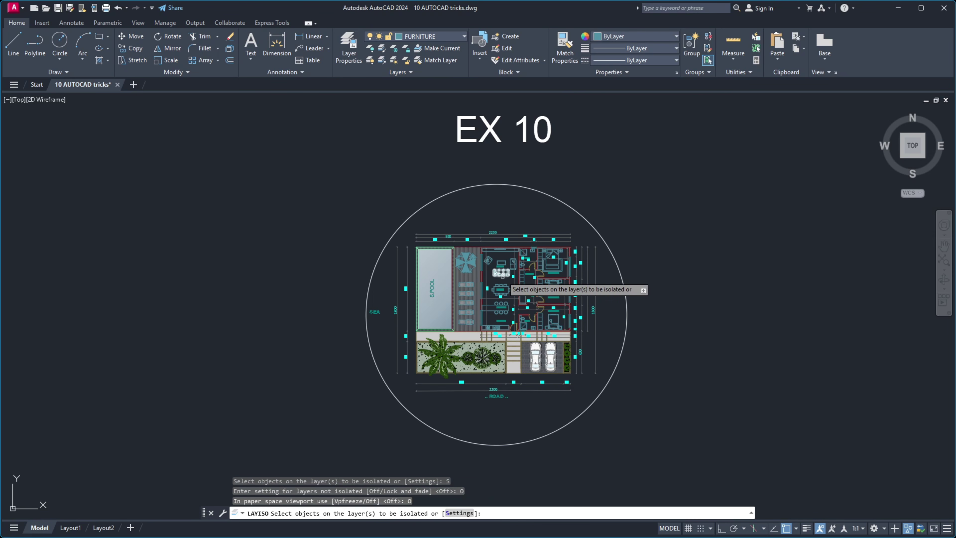
# Isolate the furniture layer of the EX 10 house plan using the living room sofa above the dining table
pyautogui.click(502, 277)
pyautogui.scroll(6, 503, 277)
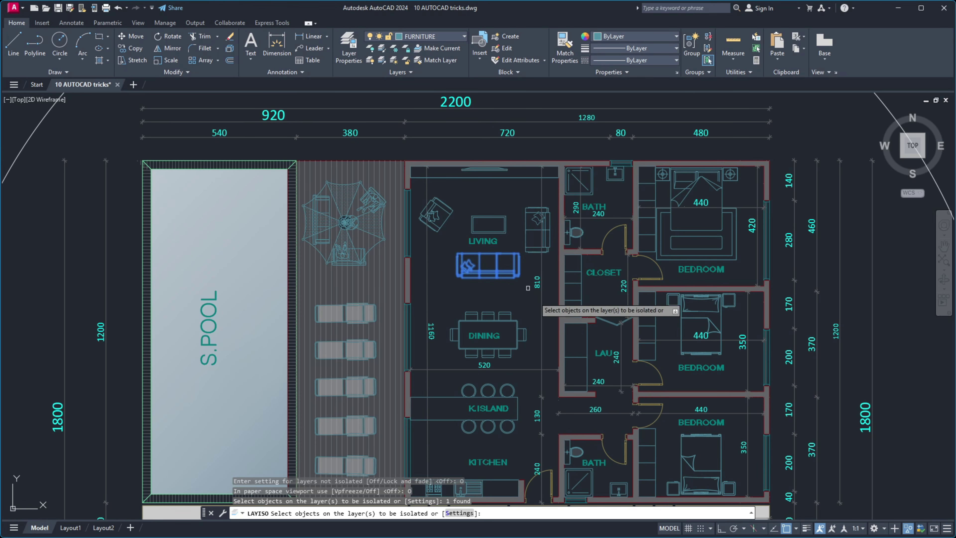
pyautogui.press('Return')
# Restore all the layers hidden by the isolation in the EX 10 plan with LAYUNISO
pyautogui.scroll(-4, 504, 288)
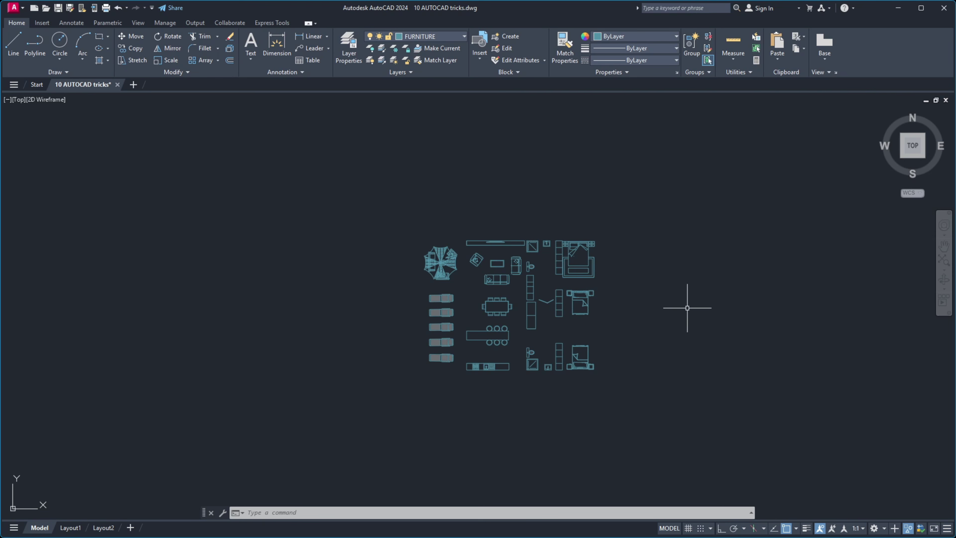
pyautogui.write('layuniso')
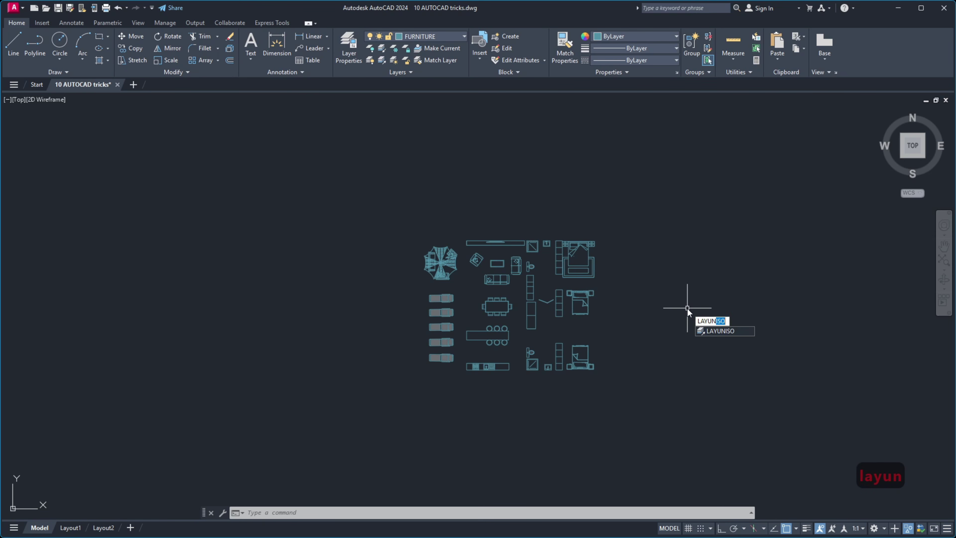
pyautogui.press('Return')
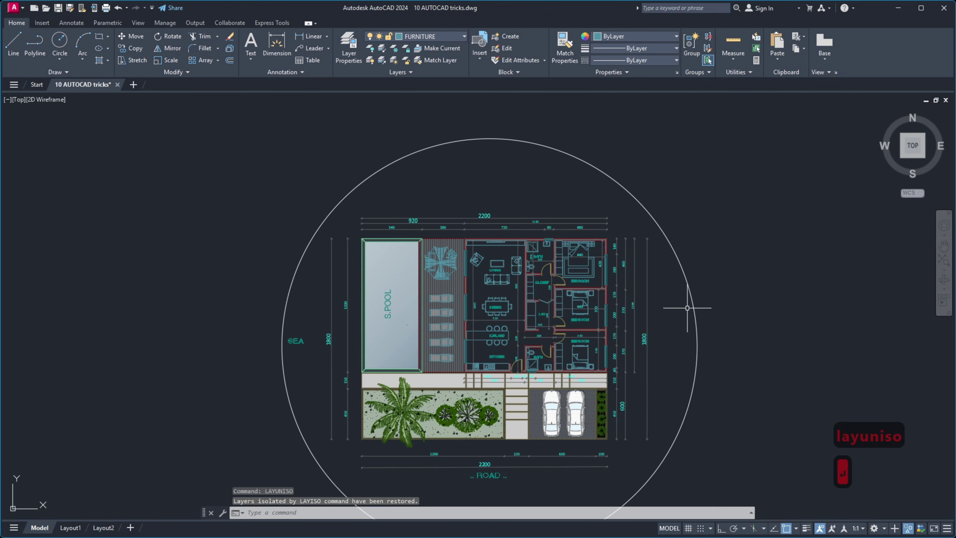